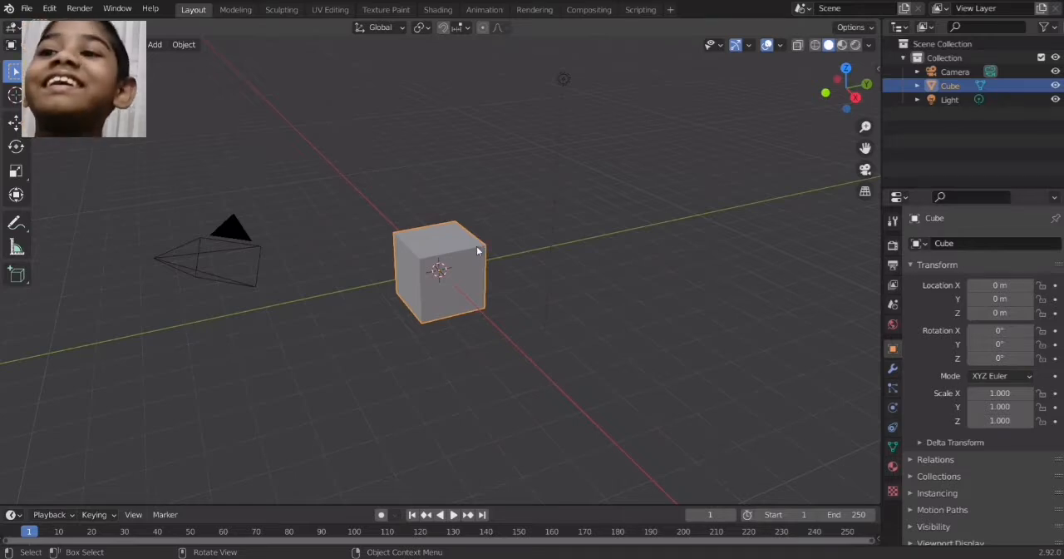
Add a particle system to the cube and set its type to Hair after previewing the default emitter in playback
left_click(891, 389)
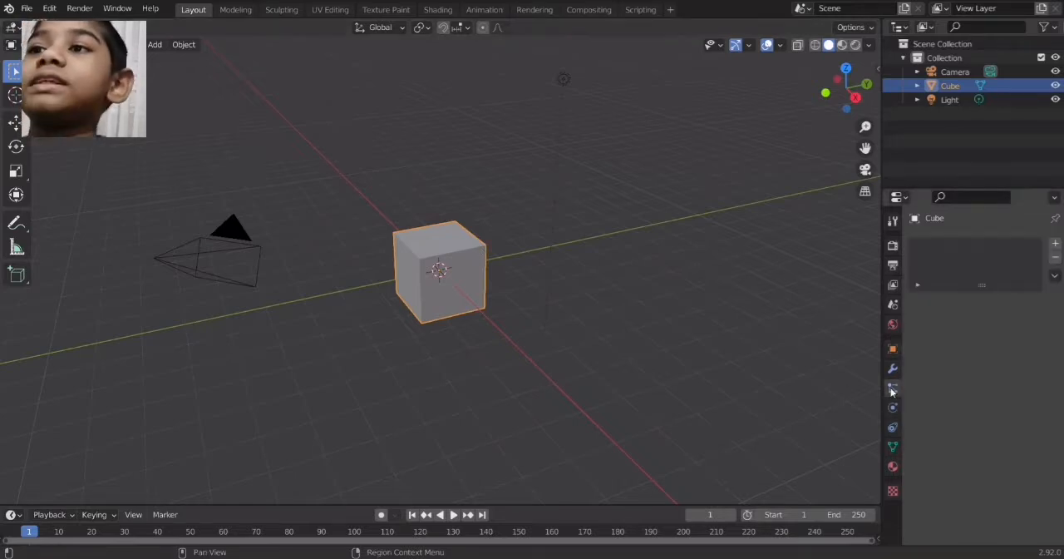
left_click(1055, 244)
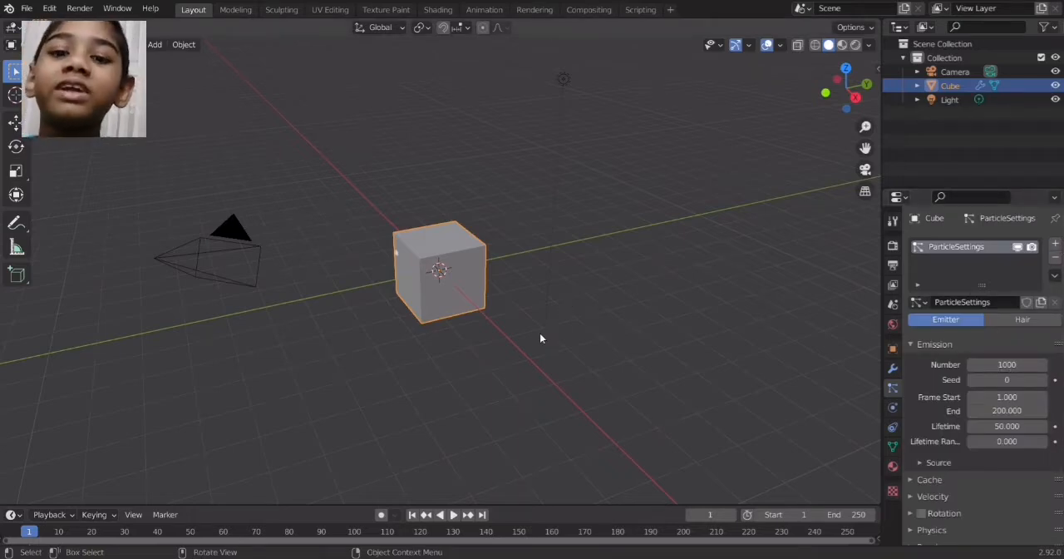
key("space")
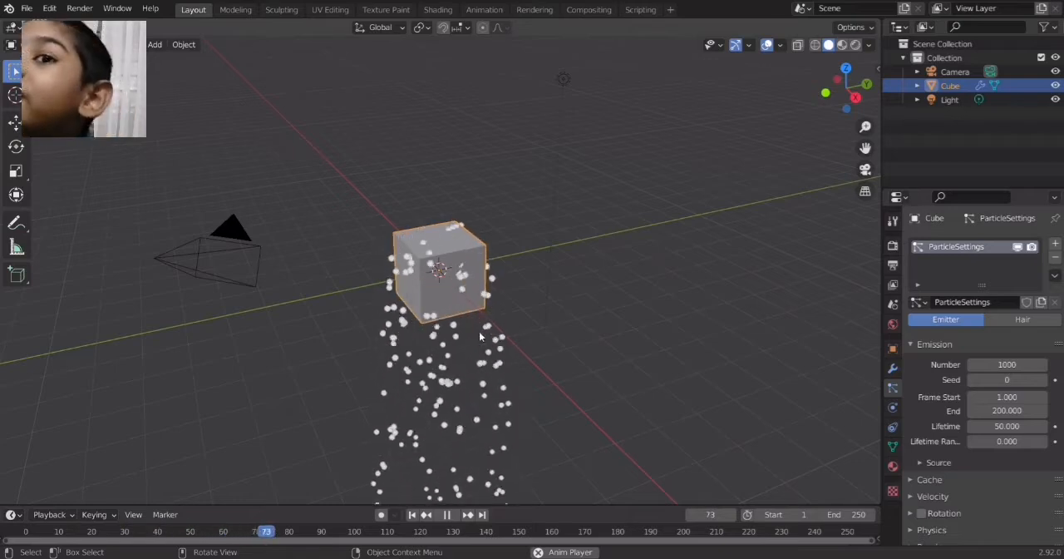
key("space")
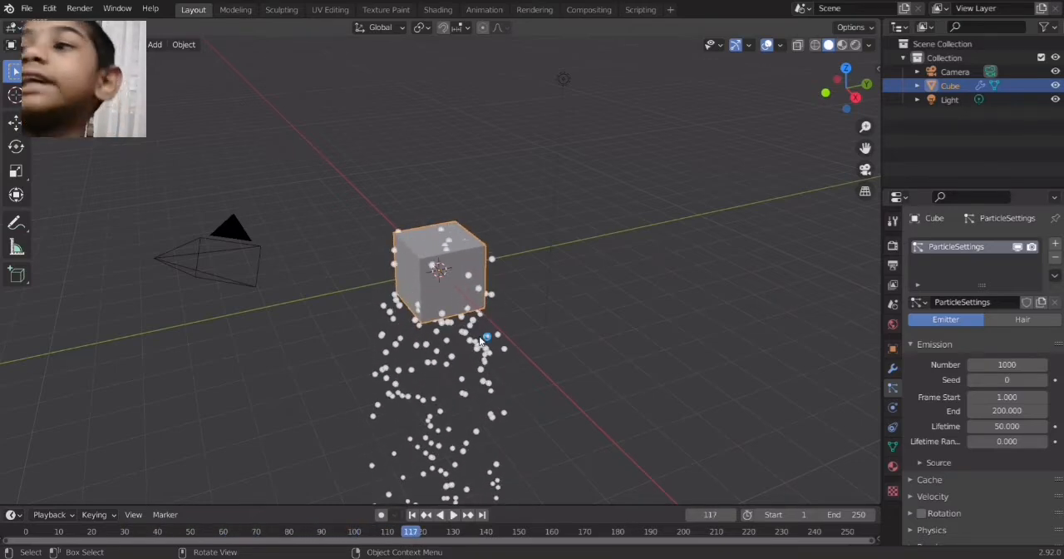
left_click(1004, 321)
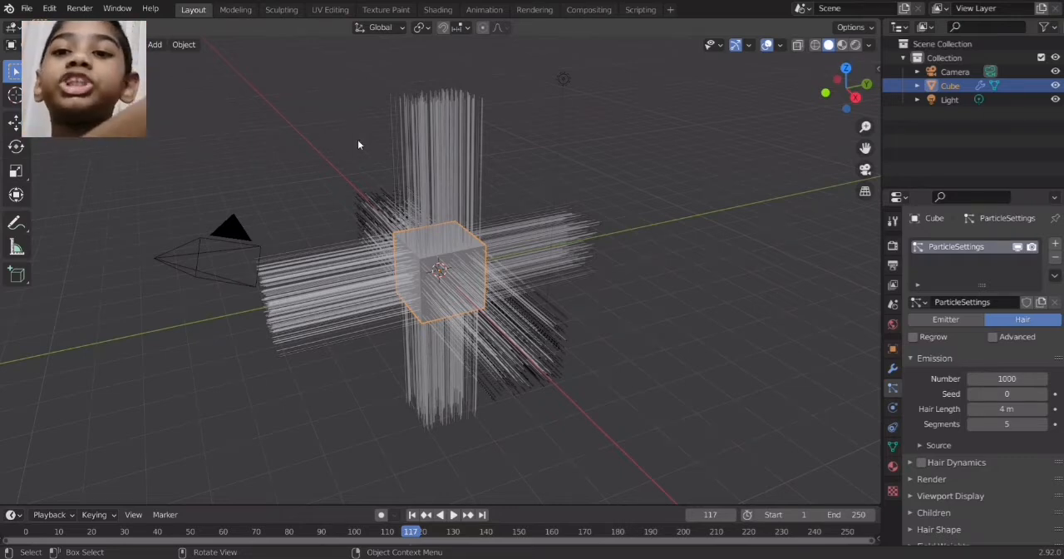
Add a UV sphere and scale it down to a small ball inside the cube
key("shift+a")
mouse_move(357, 141)
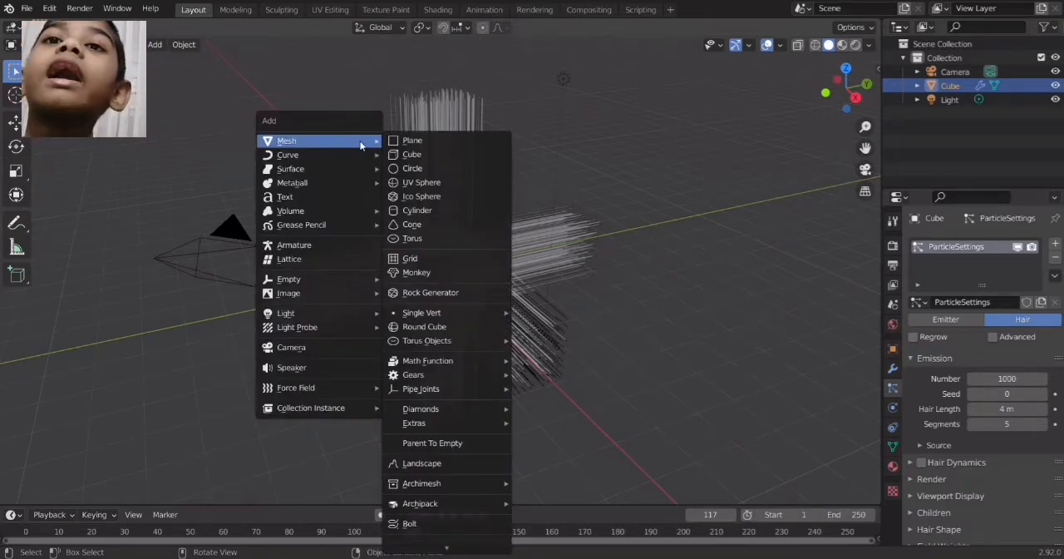
left_click(419, 182)
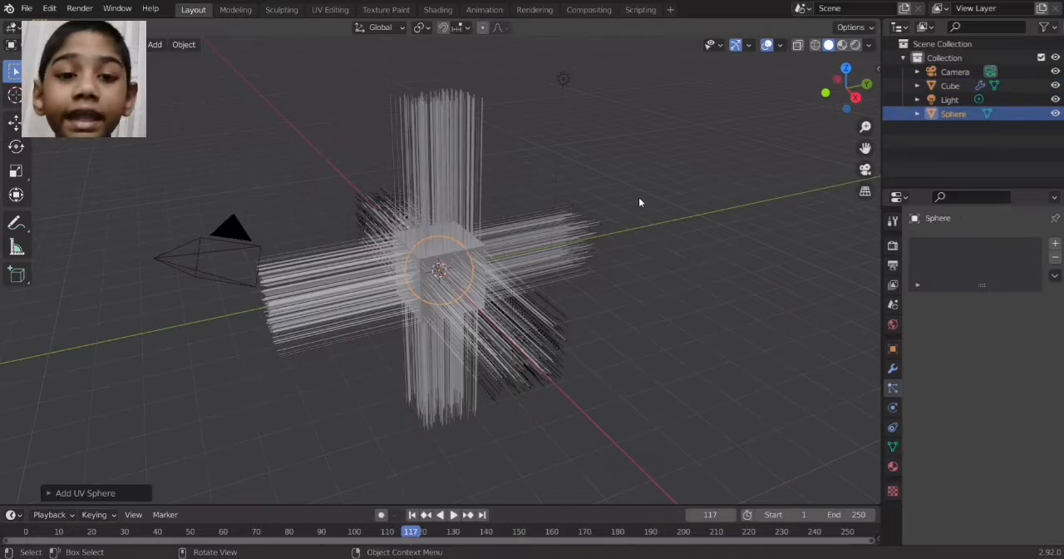
key("s")
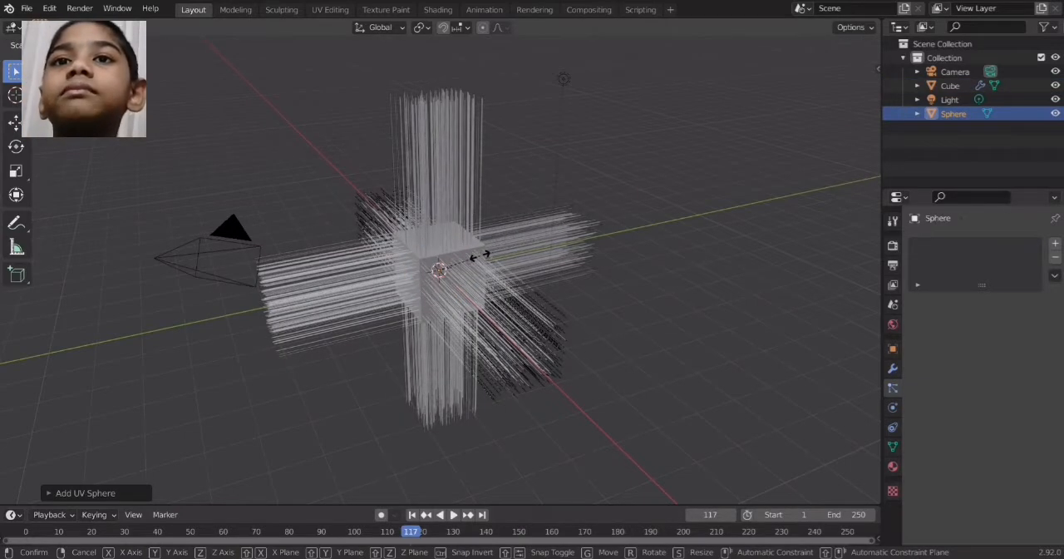
left_click(476, 259)
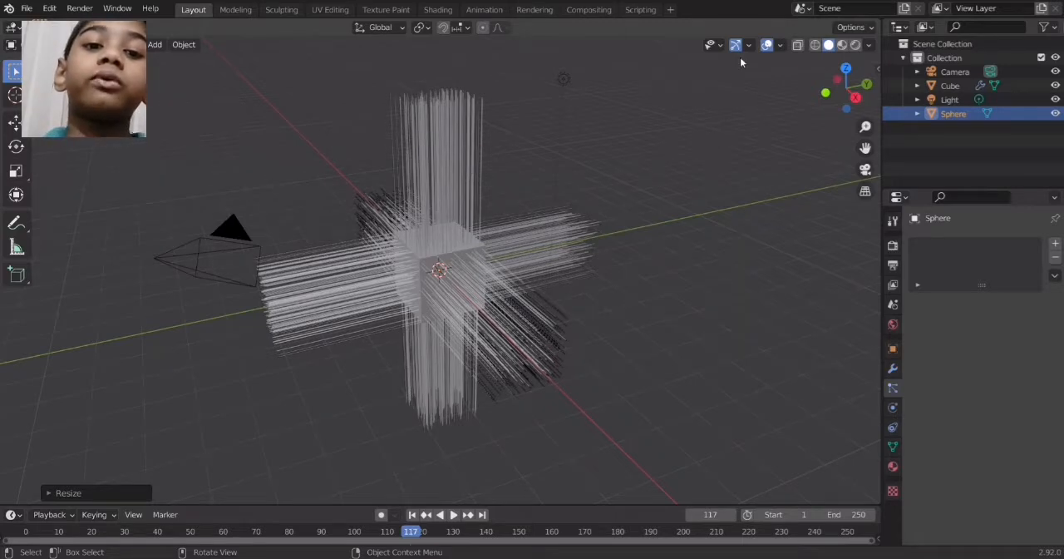
Move the small sphere along the positive Y axis until it is well clear of the cube and its hair
key("g")
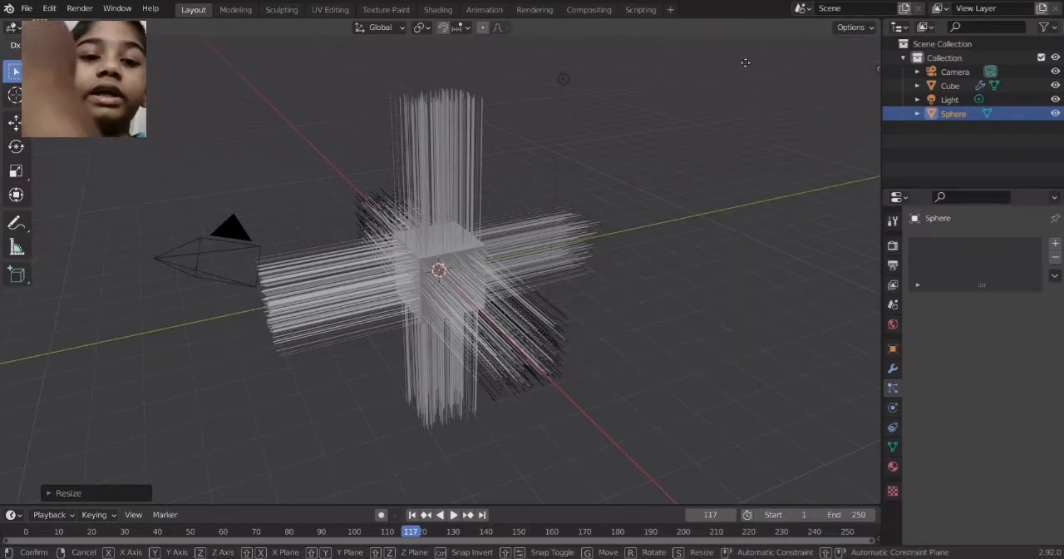
key("y")
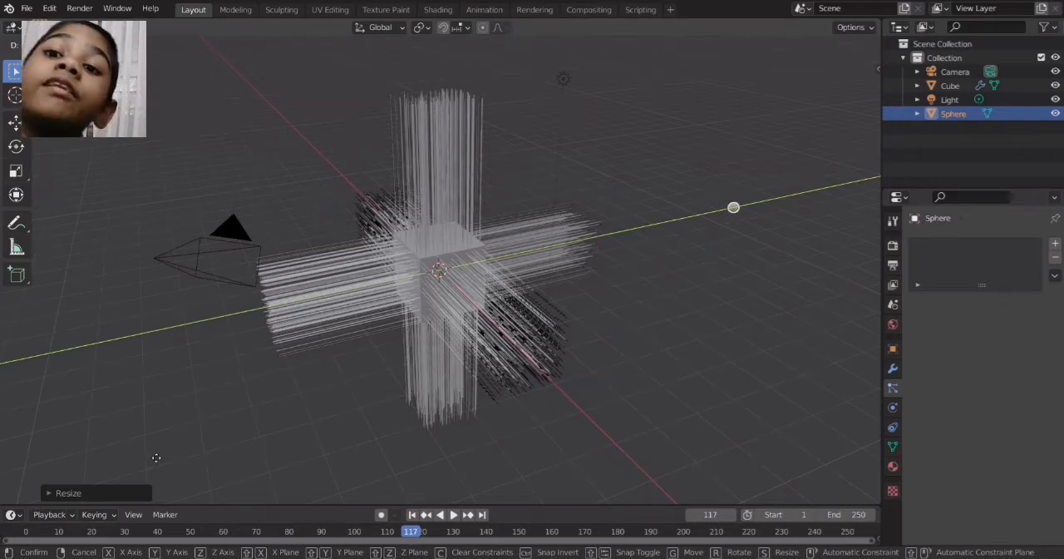
left_click(155, 456)
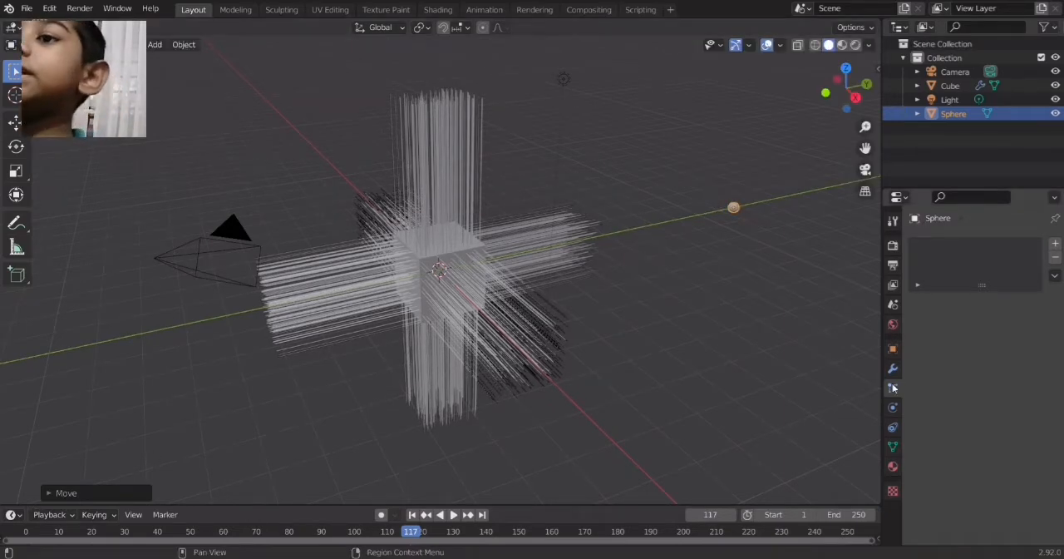
Set the cube's hair particles to render as Object
left_click(458, 271)
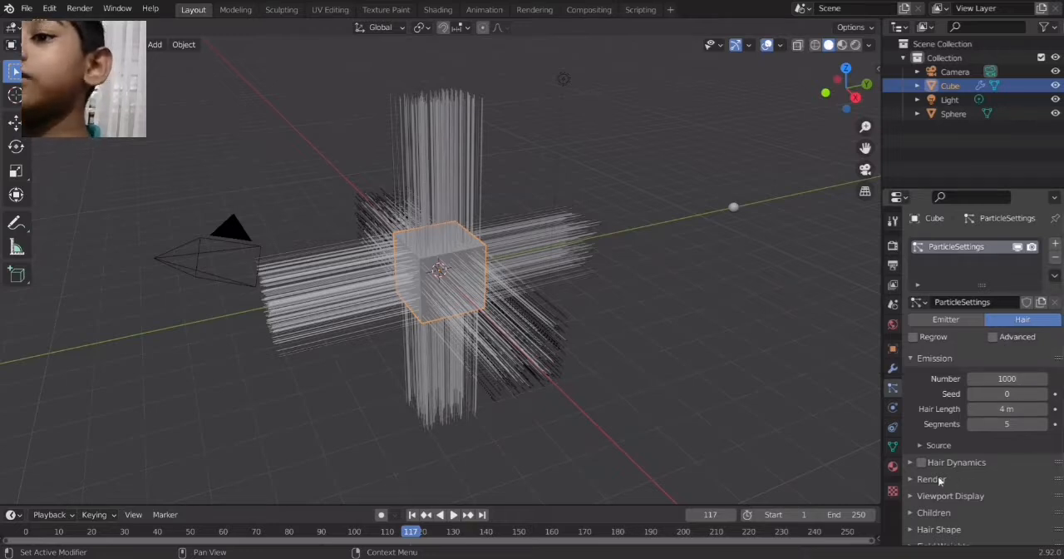
left_click(917, 495)
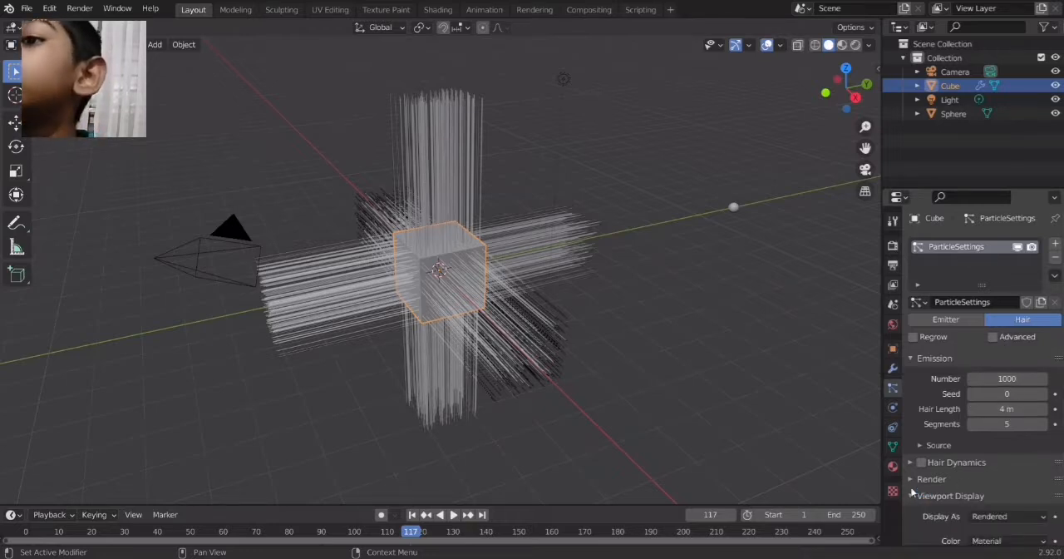
scroll(1028, 501, "down", 3)
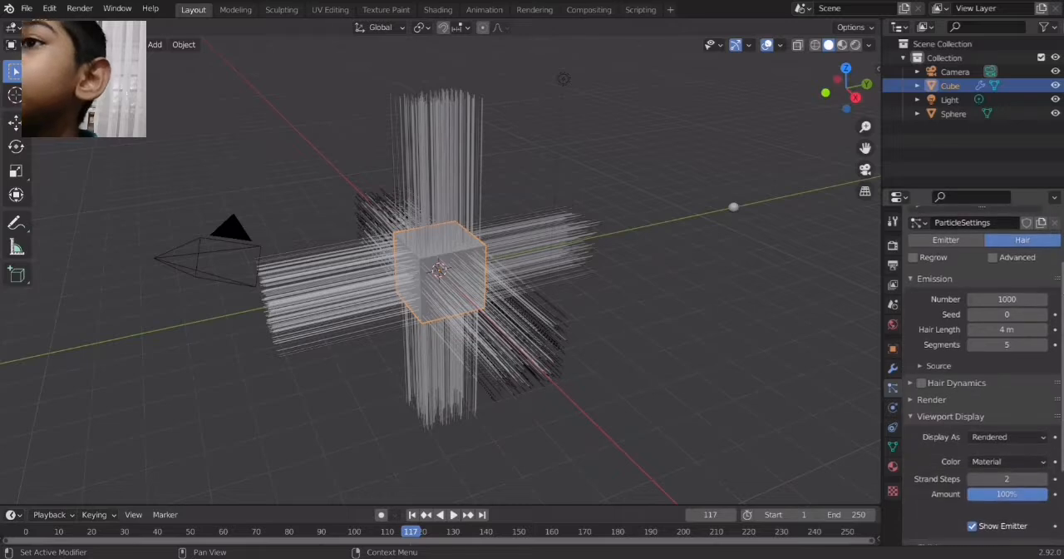
scroll(921, 302, "up", 2)
left_click(931, 419)
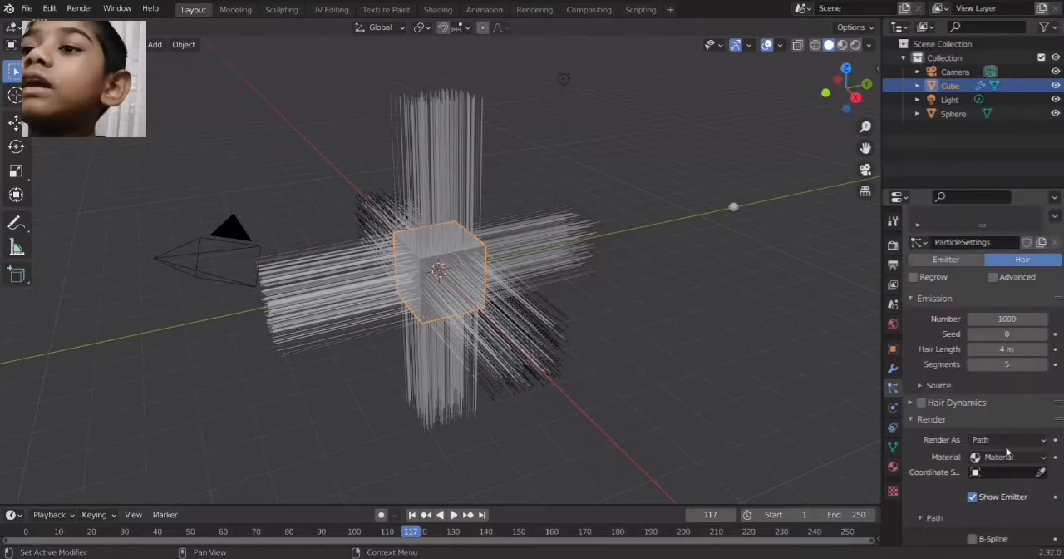
left_click(1003, 441)
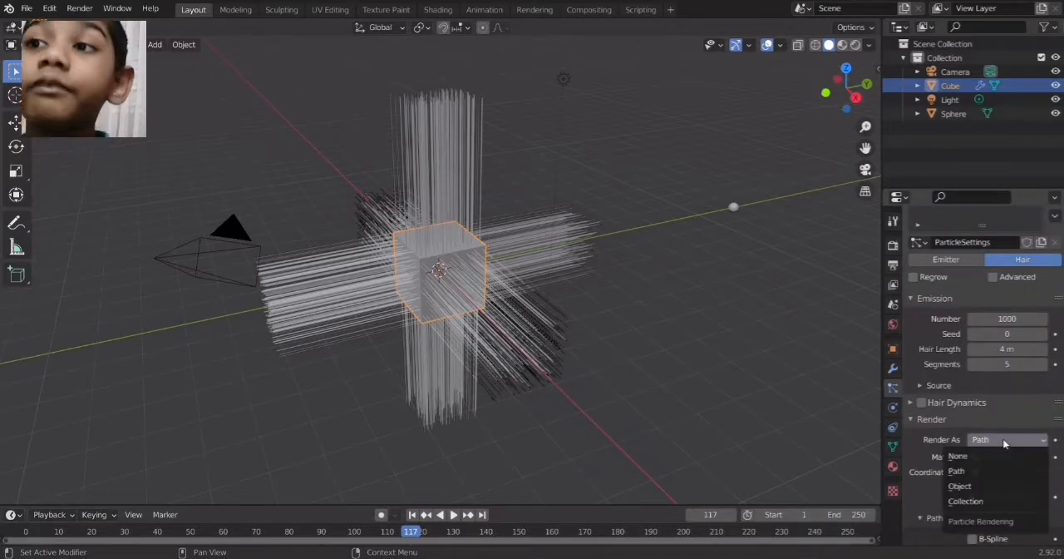
left_click(991, 486)
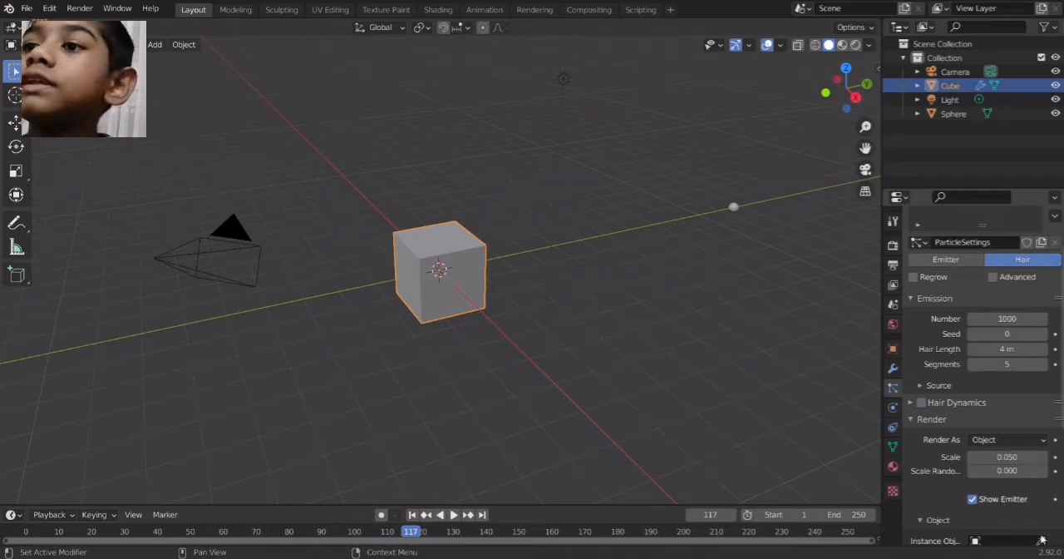
Assign the Sphere as the instance object of the cube's hair particles
scroll(1041, 532, "down", 3)
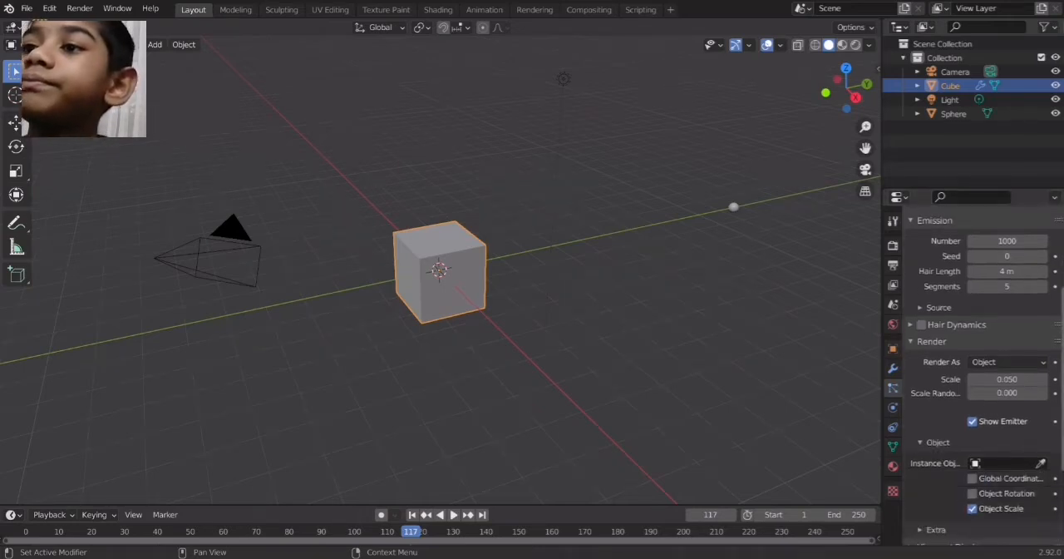
left_click(1041, 463)
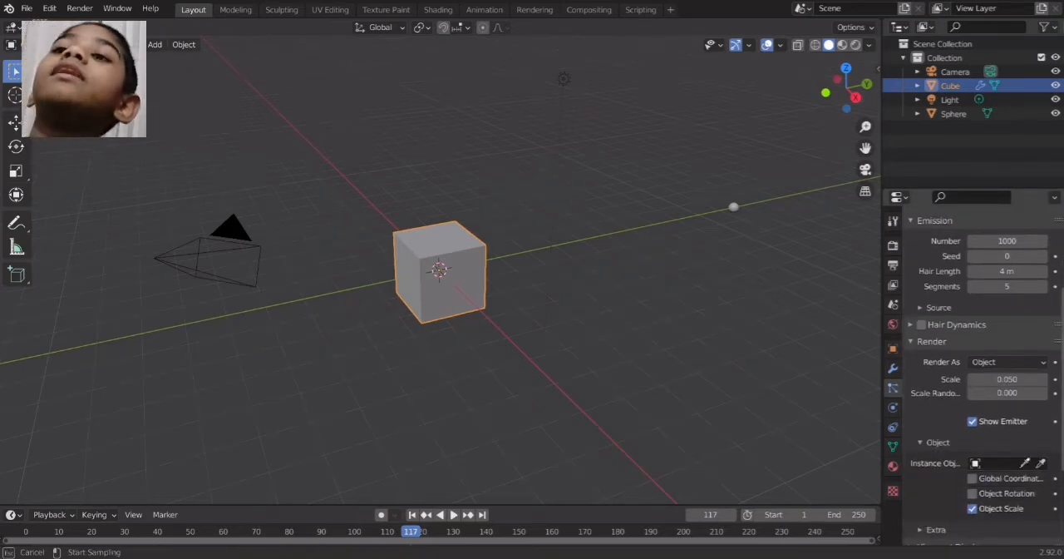
left_click(734, 207)
left_click(1042, 463)
left_click(999, 464)
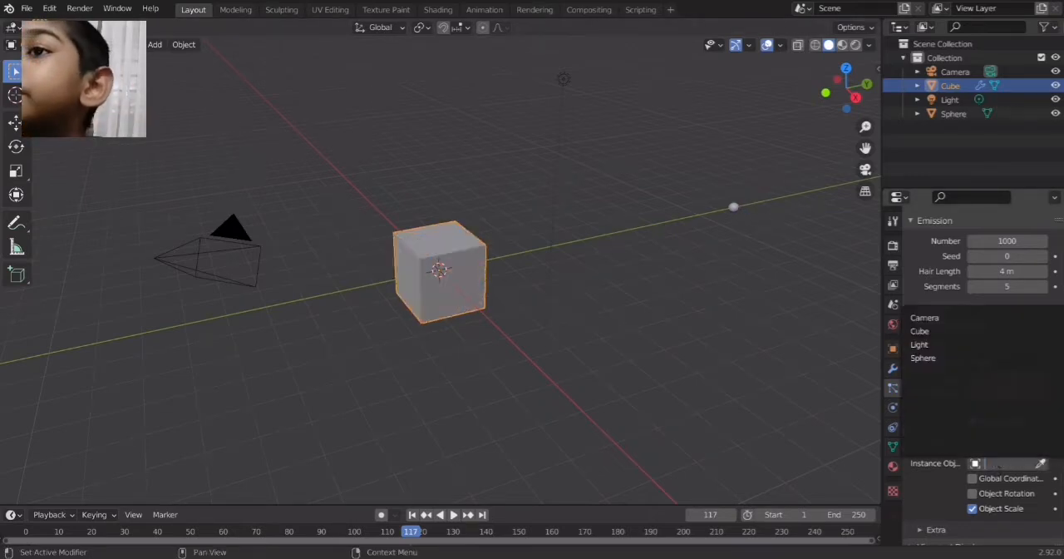
left_click(928, 359)
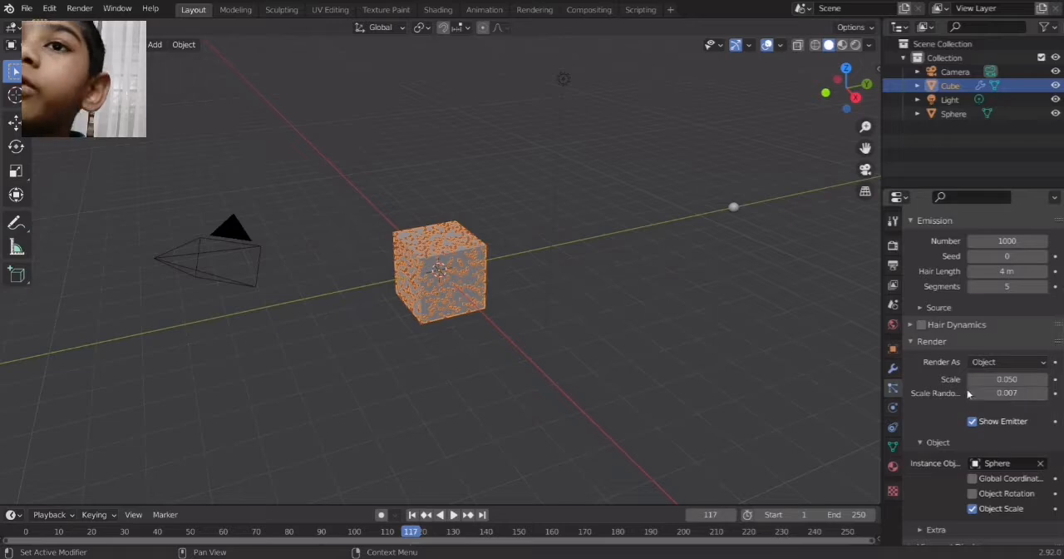
Set the particle scale to 0.110, the scale randomness to 0.219 and the particle number to 559
left_click_drag(1002, 379, 986, 397)
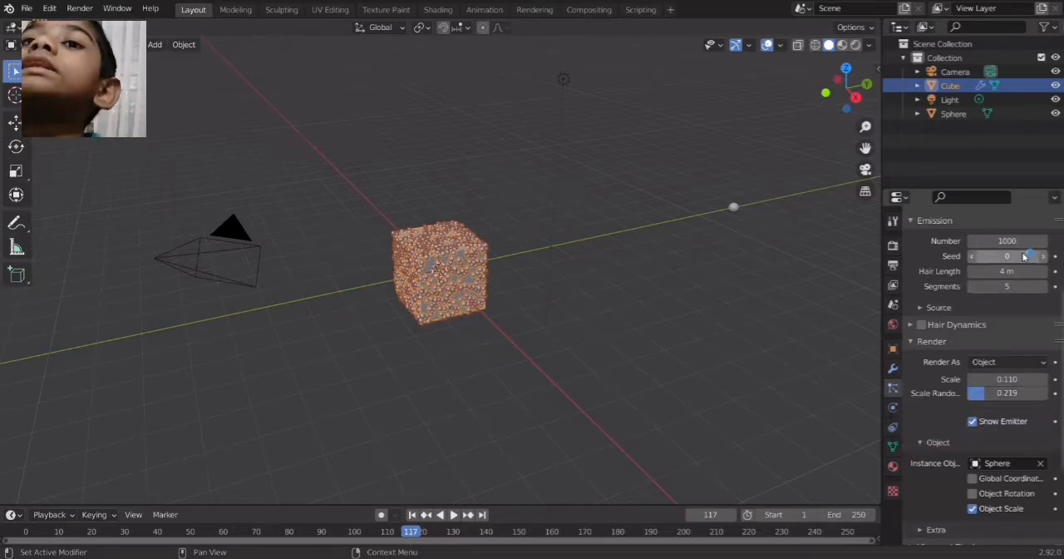
mouse_move(1006, 240)
left_mouse_down()
mouse_move(904, 241)
mouse_move(1037, 240)
mouse_move(995, 240)
left_mouse_up()
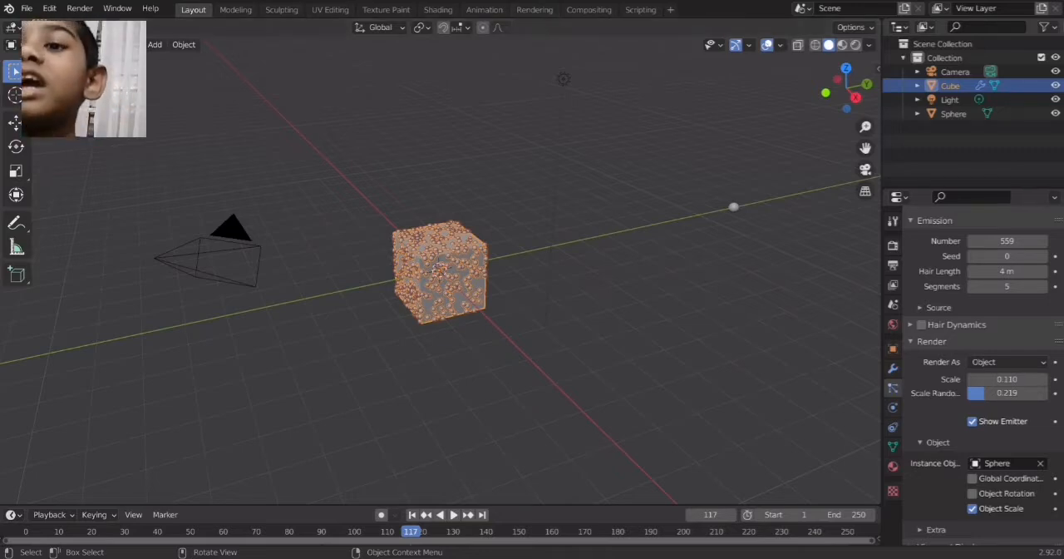
Change the base color of the cube's material to blue in the Shading workspace
left_click(436, 9)
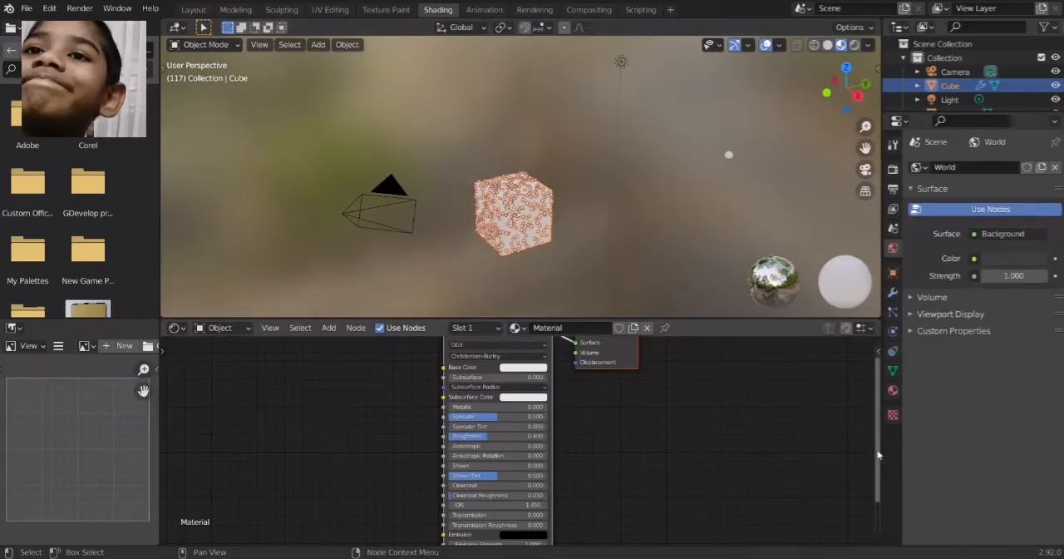
left_click_drag(878, 450, 877, 427)
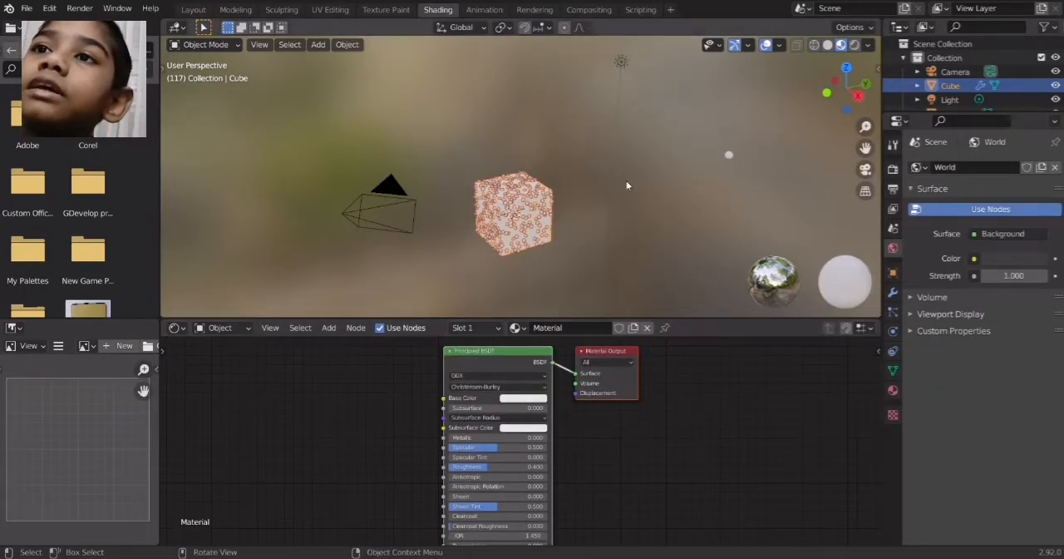
left_click(520, 397)
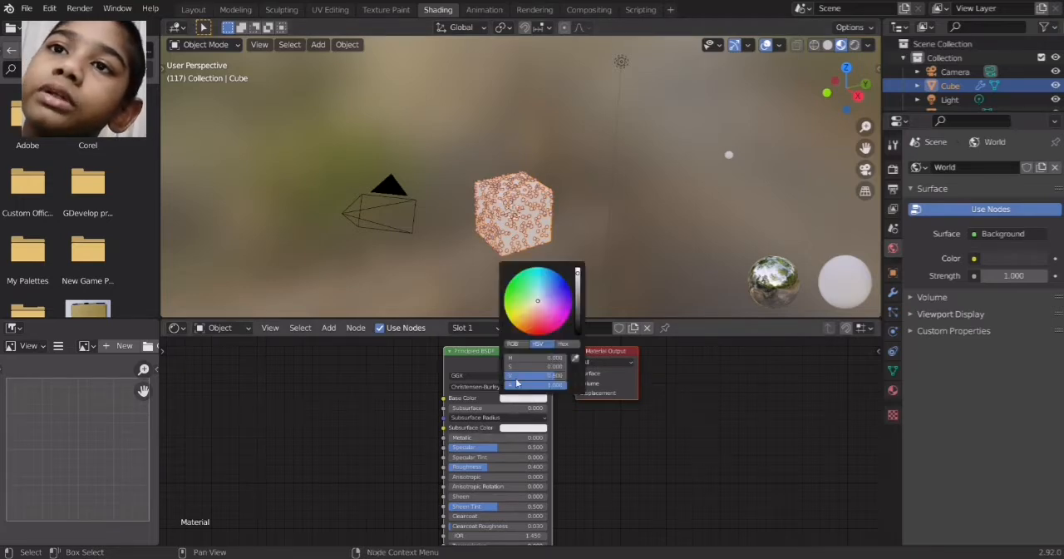
left_click(568, 287)
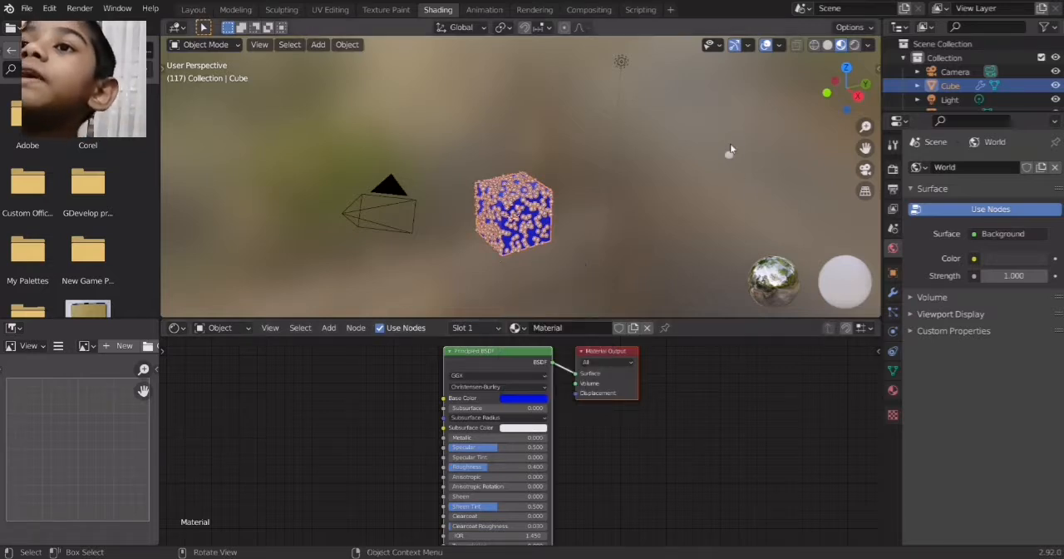
Create a new material for the small sphere and place an Object Info node beside its Principled BSDF node
left_click(728, 161)
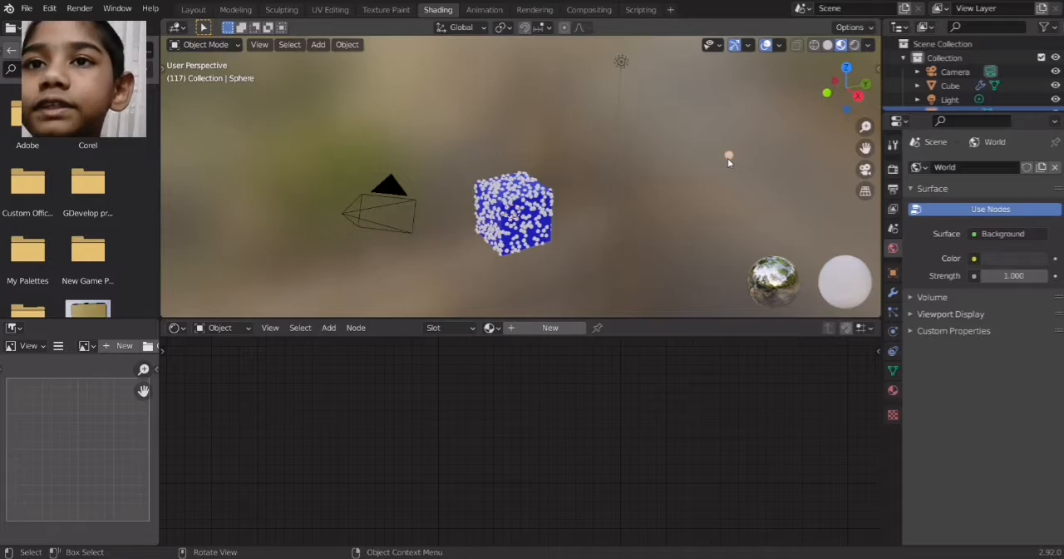
left_click(541, 328)
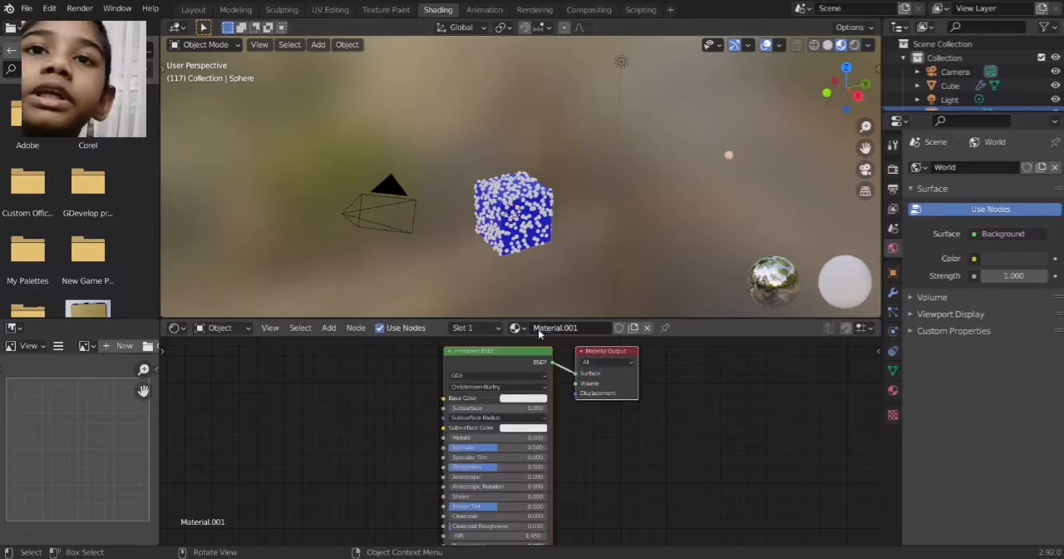
left_click(329, 328)
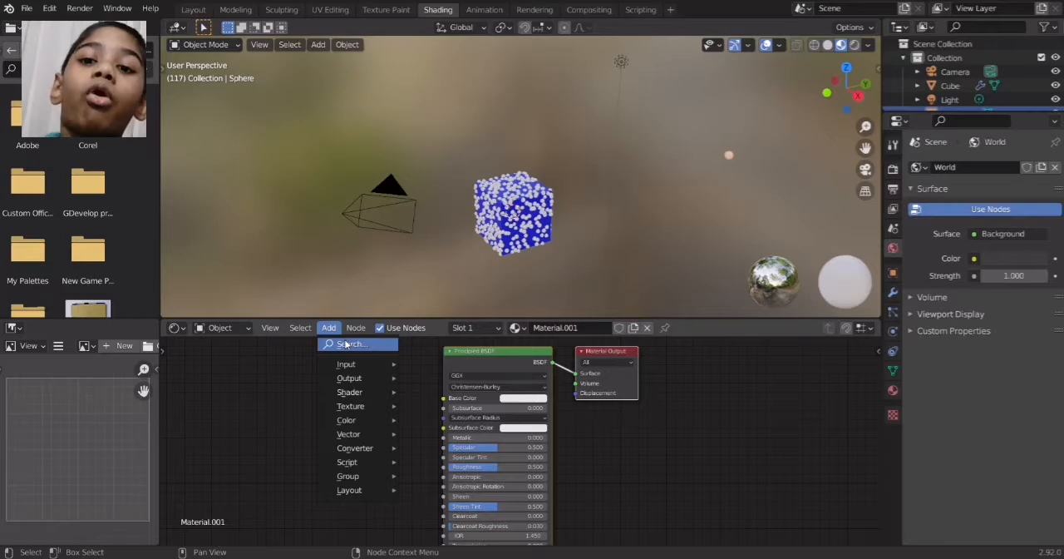
left_click(349, 343)
type("ob")
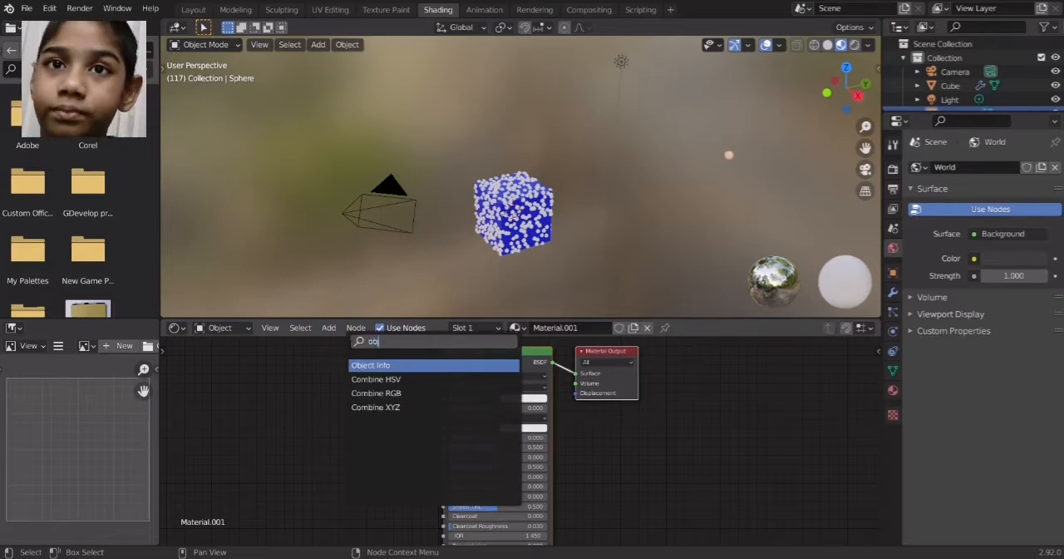
left_click(371, 367)
left_click(325, 406)
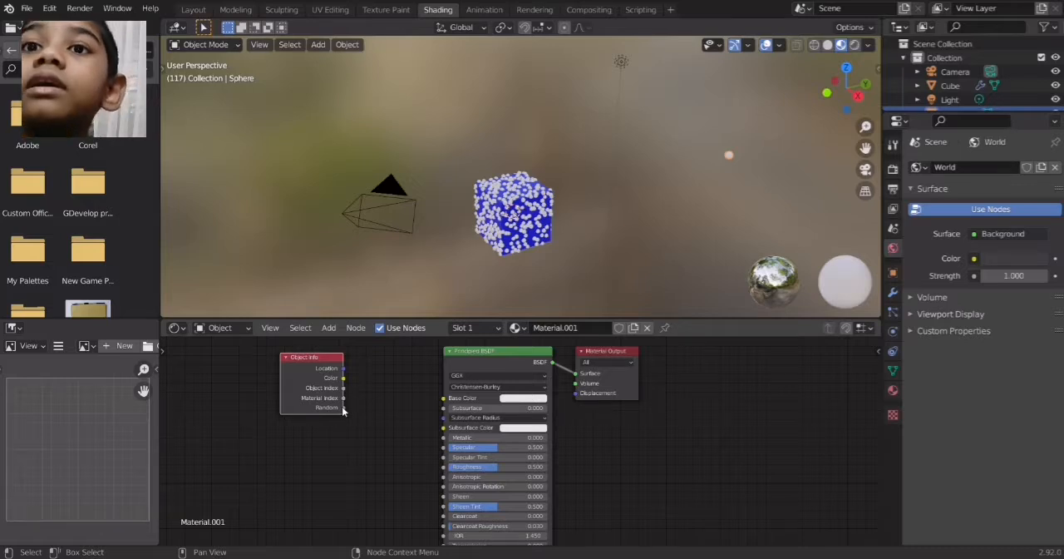
Connect the Object Info node's Random output to the Principled BSDF's Base Color and spread the nodes apart
left_click_drag(343, 407, 447, 406)
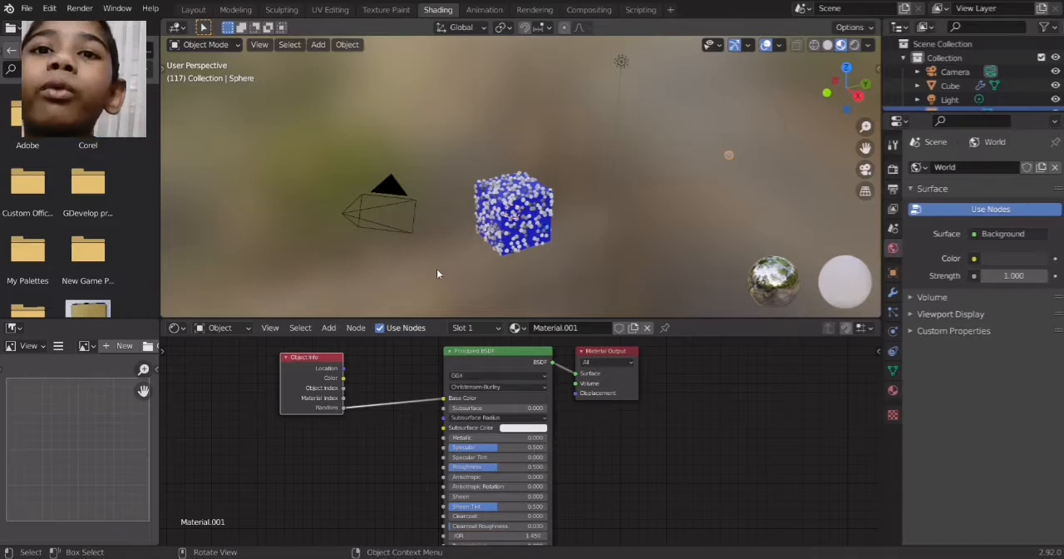
left_click_drag(315, 359, 288, 362)
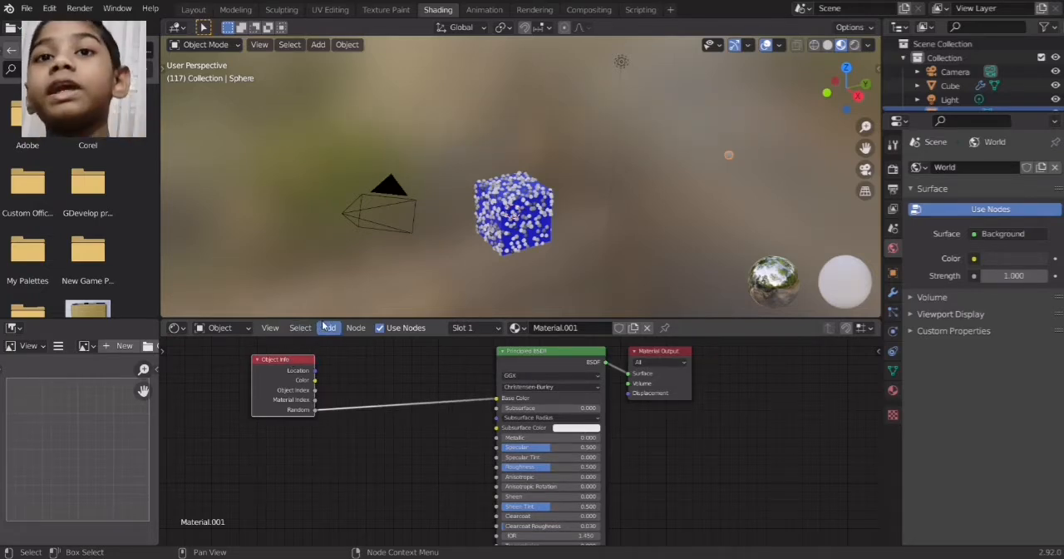
Insert a ColorRamp node between the Object Info's Random output and the Principled BSDF's Base Color
left_click(329, 328)
left_click(344, 345)
type("ram")
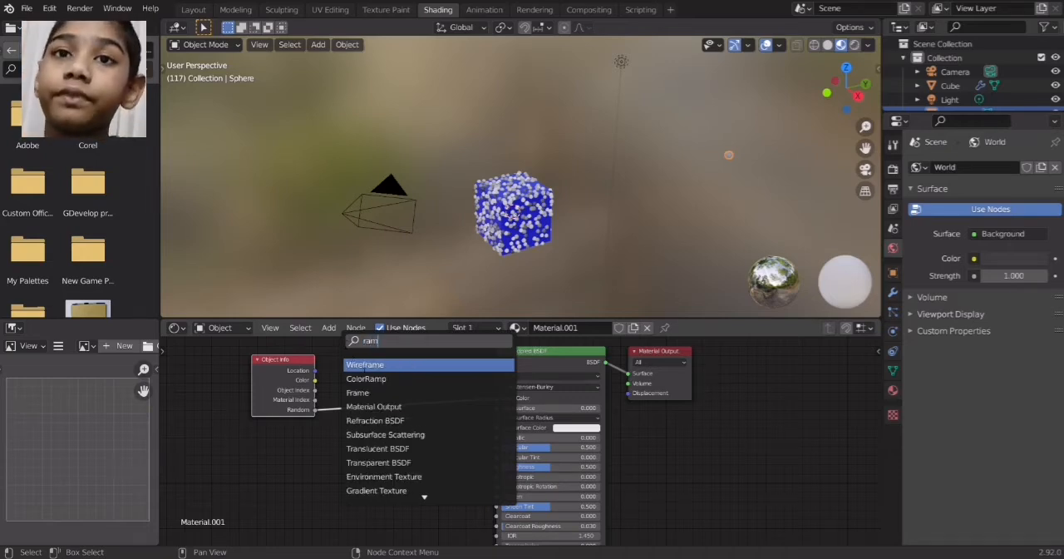
left_click(400, 378)
left_click(385, 398)
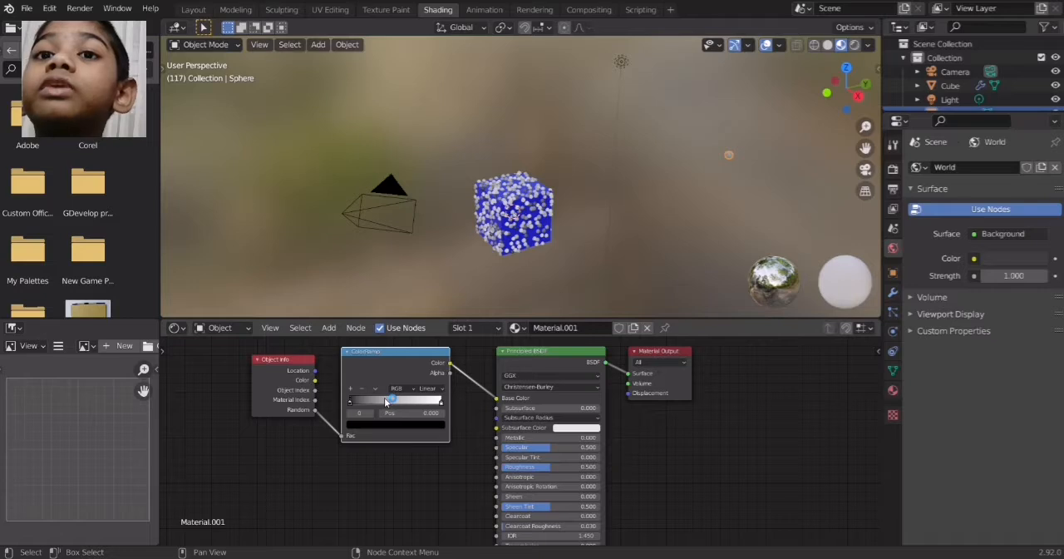
Set the ColorRamp's interpolation to Constant and move its white stop to about 0.601
left_click(435, 388)
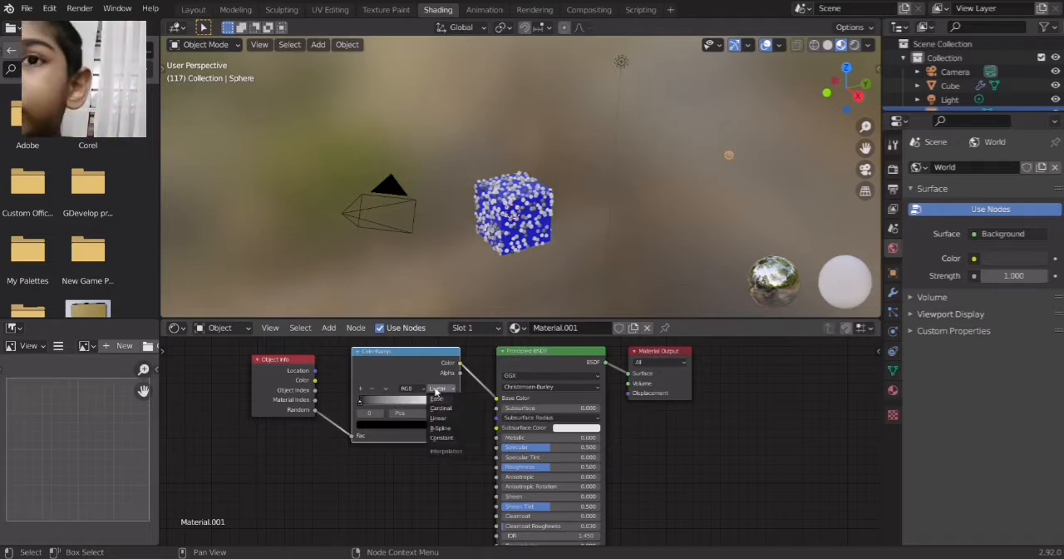
left_click(445, 438)
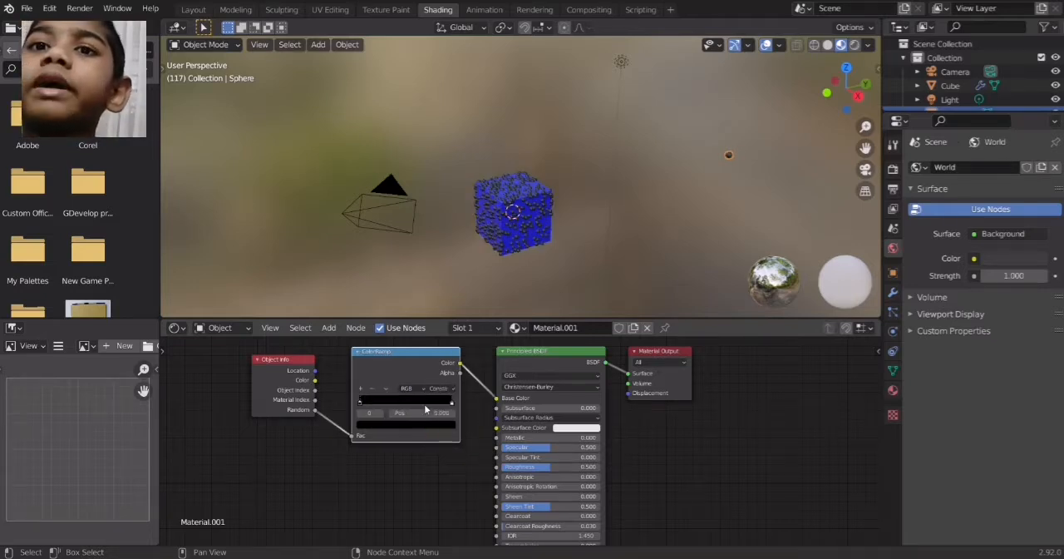
left_click_drag(450, 402, 410, 413)
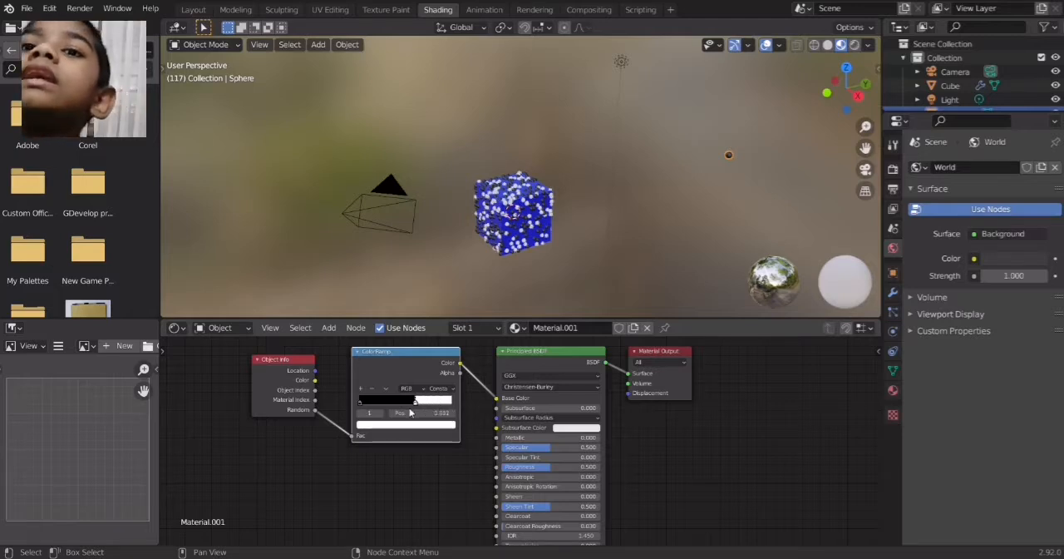
Add color stops in the ramp's black part and delete the extra one, keeping those at 0.301 and 0.150
left_click(361, 387)
left_click(360, 387)
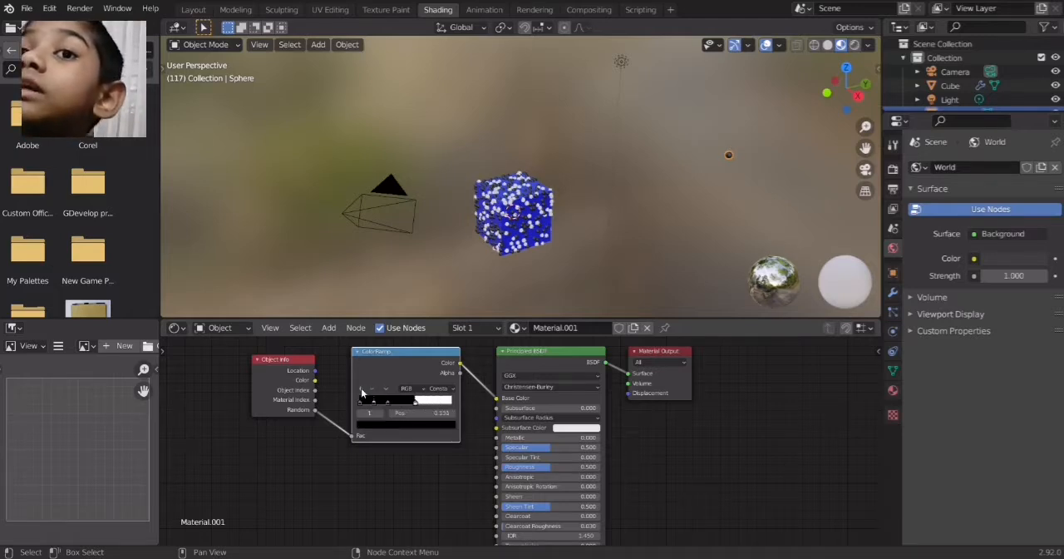
left_click(361, 388)
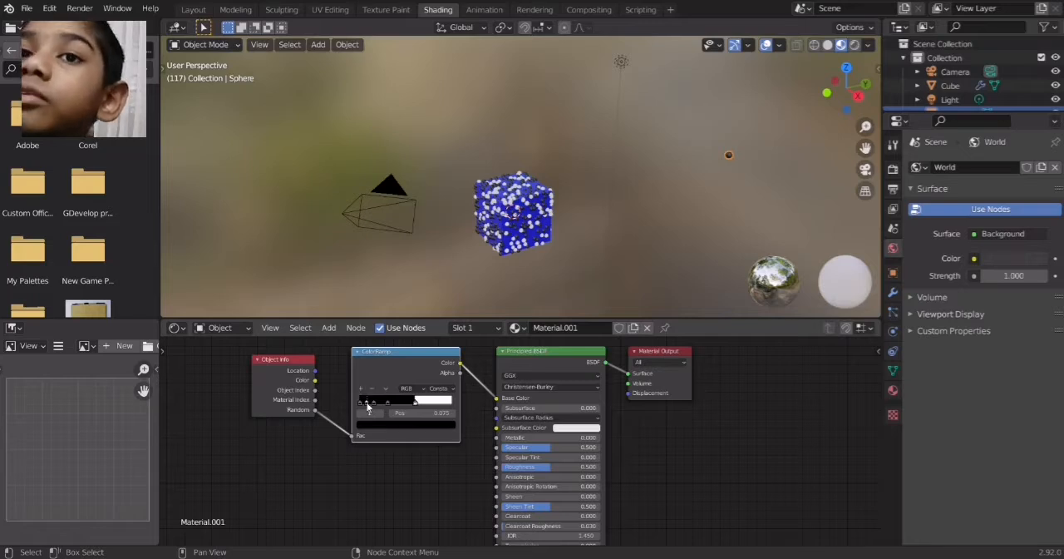
left_click(372, 389)
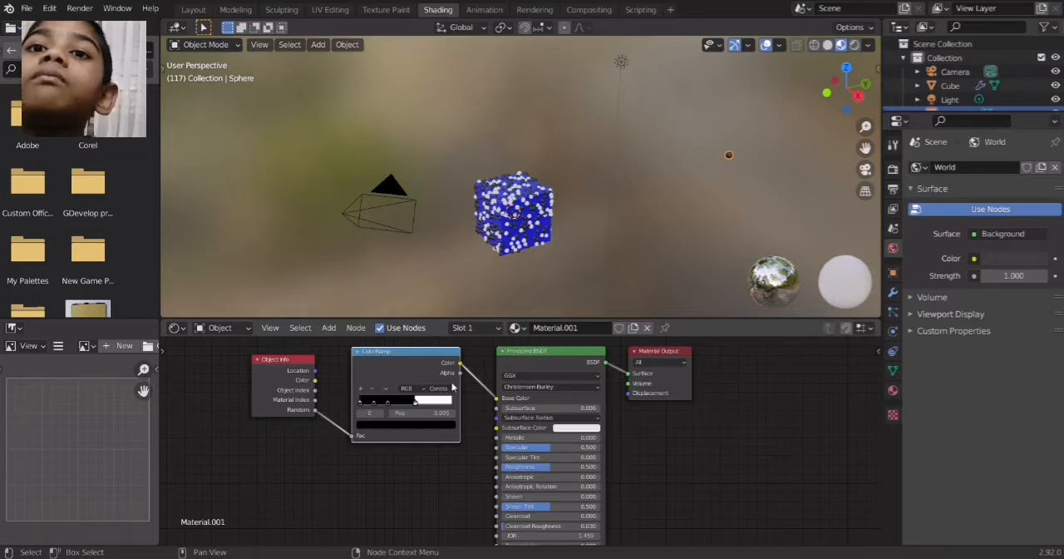
Change the ColorRamp's white stop to fully saturated red
left_click(444, 401)
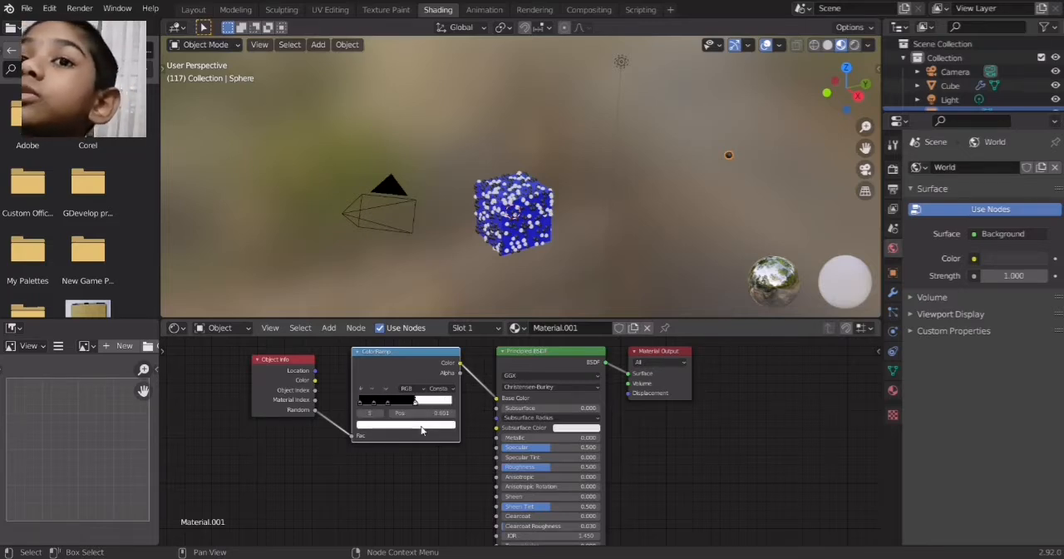
left_click(422, 429)
left_click(399, 365)
left_click(396, 362)
left_click_drag(394, 360, 395, 361)
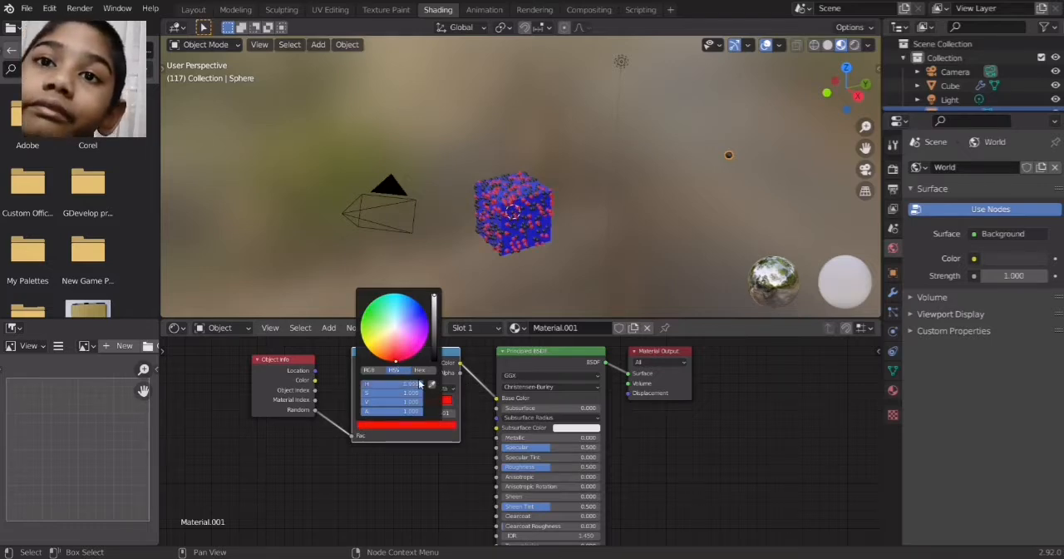
Change the ColorRamp's black stop at 0.301 to bright yellow
left_click(406, 405)
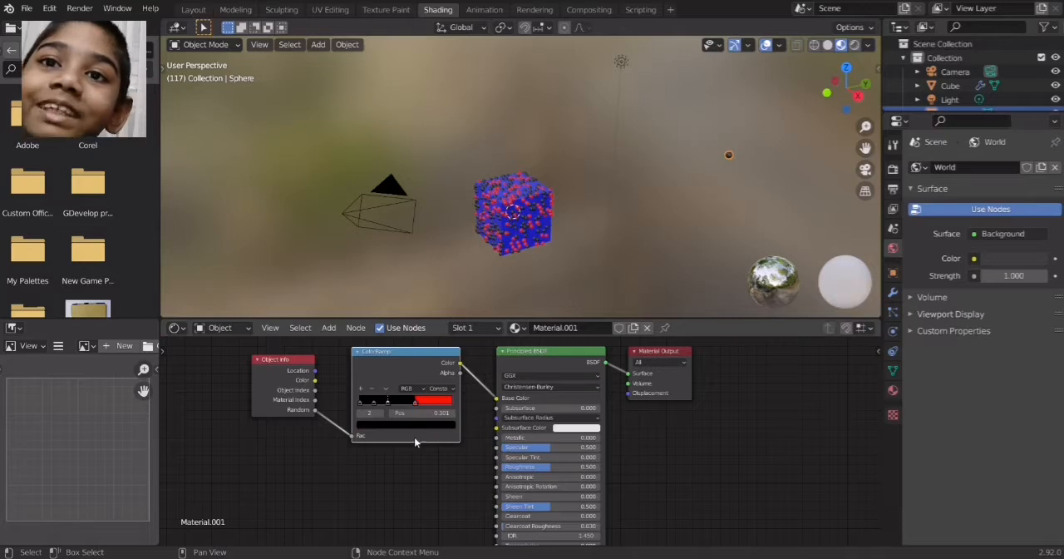
left_click(414, 424)
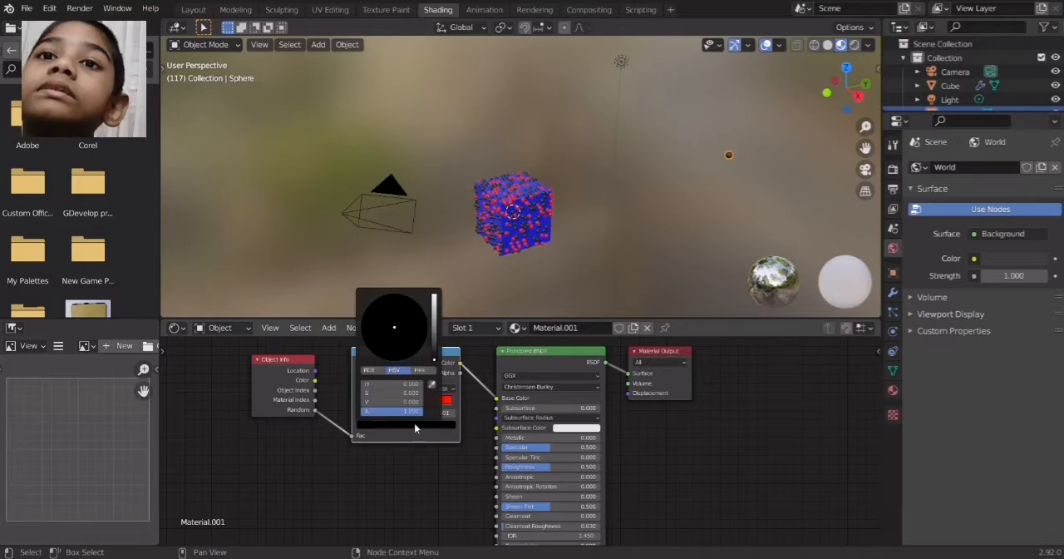
left_click(434, 295)
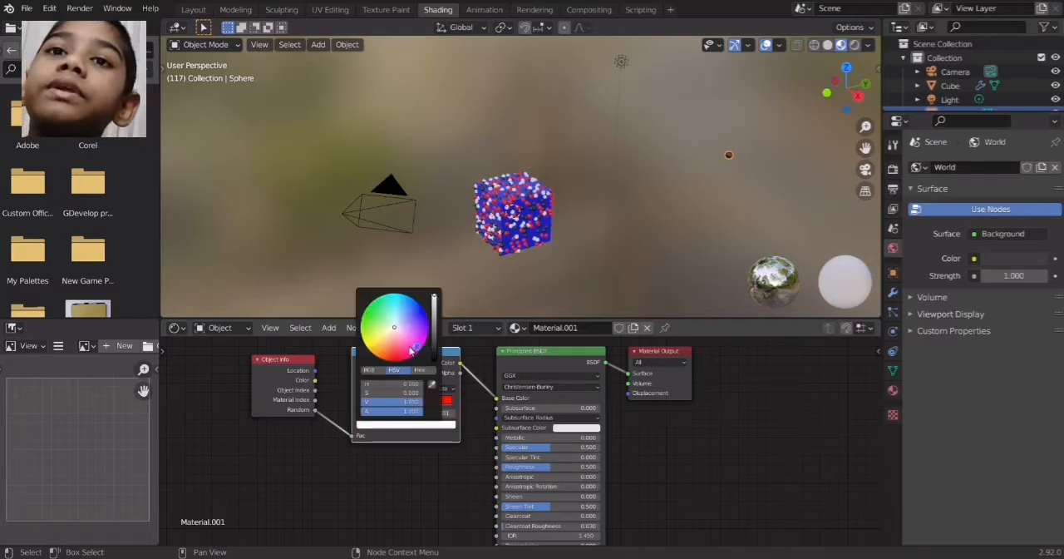
left_click(371, 347)
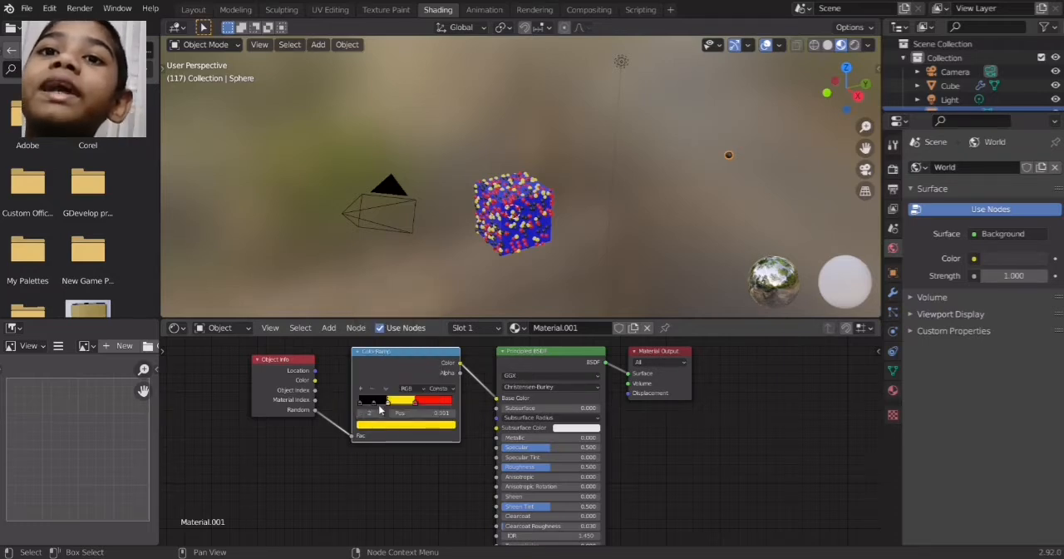
Change the ColorRamp's black stop at 0.150 to bright cyan
left_click(374, 403)
left_click(396, 426)
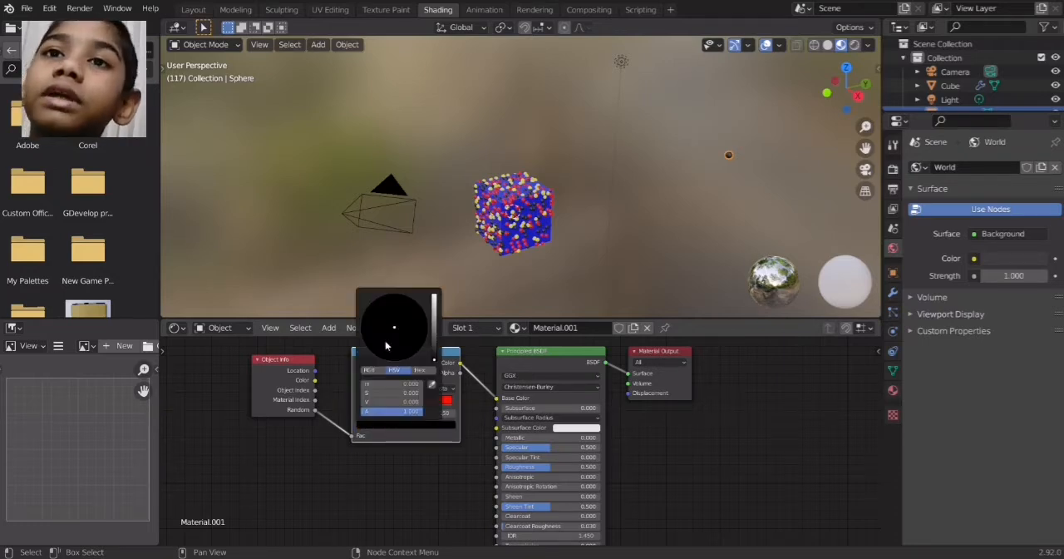
left_click(434, 296)
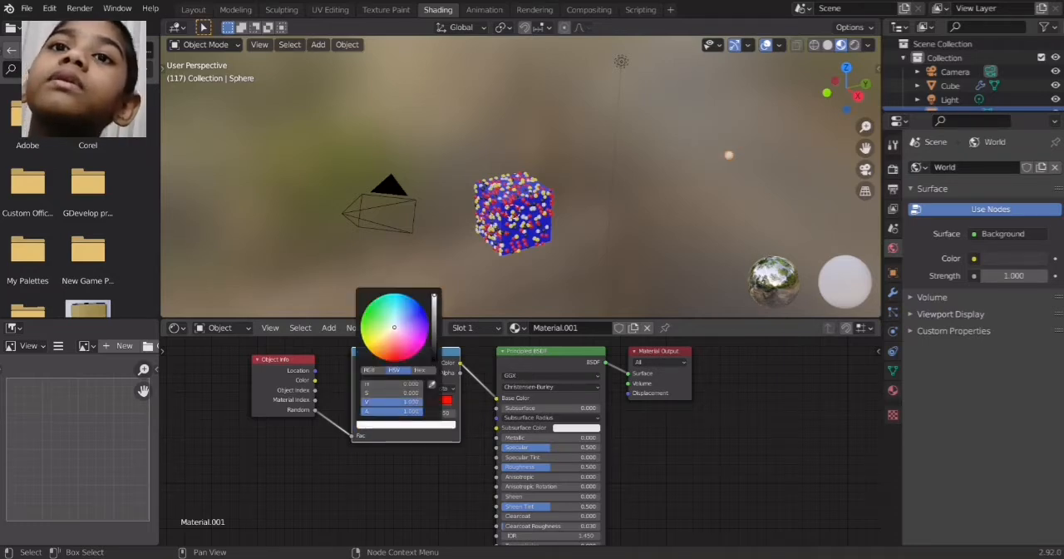
left_click_drag(395, 299, 400, 294)
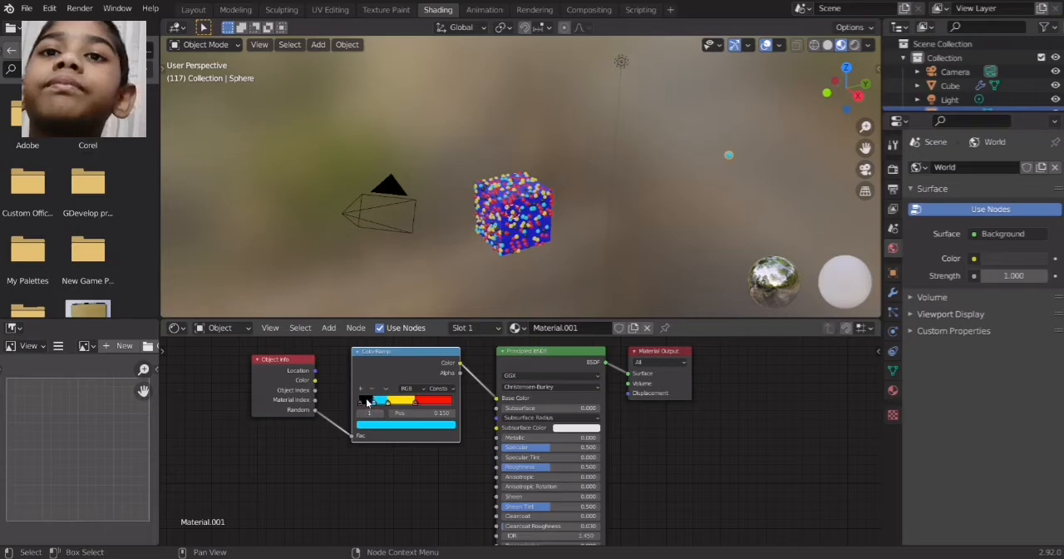
Change the black stop at the start of the ColorRamp to light purple
left_click(394, 427)
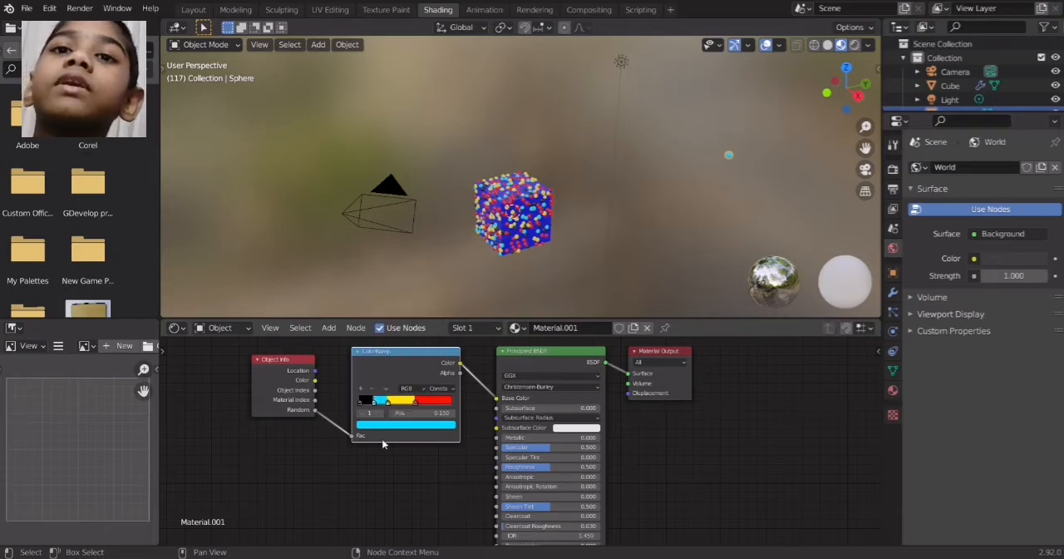
left_click(359, 402)
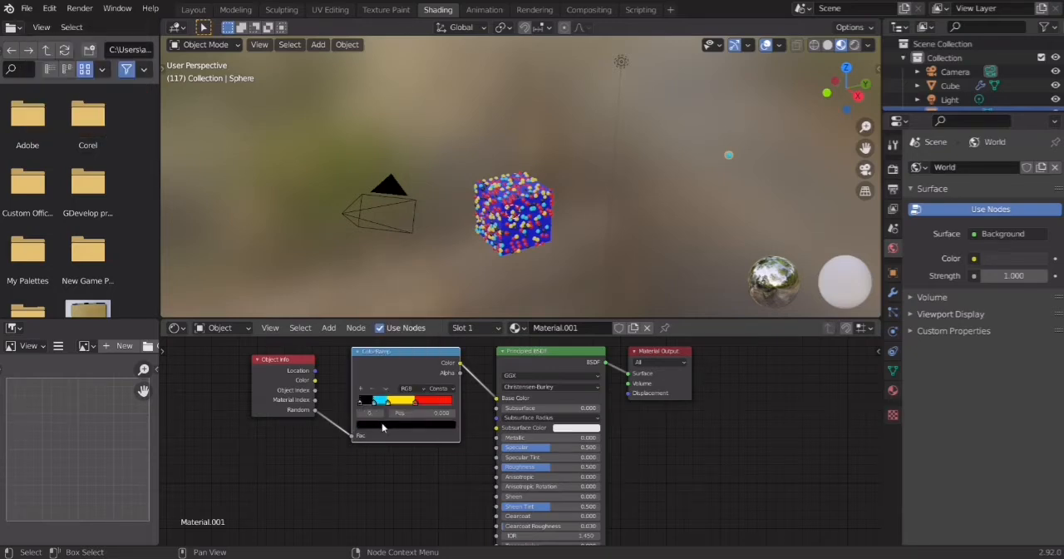
left_click(383, 425)
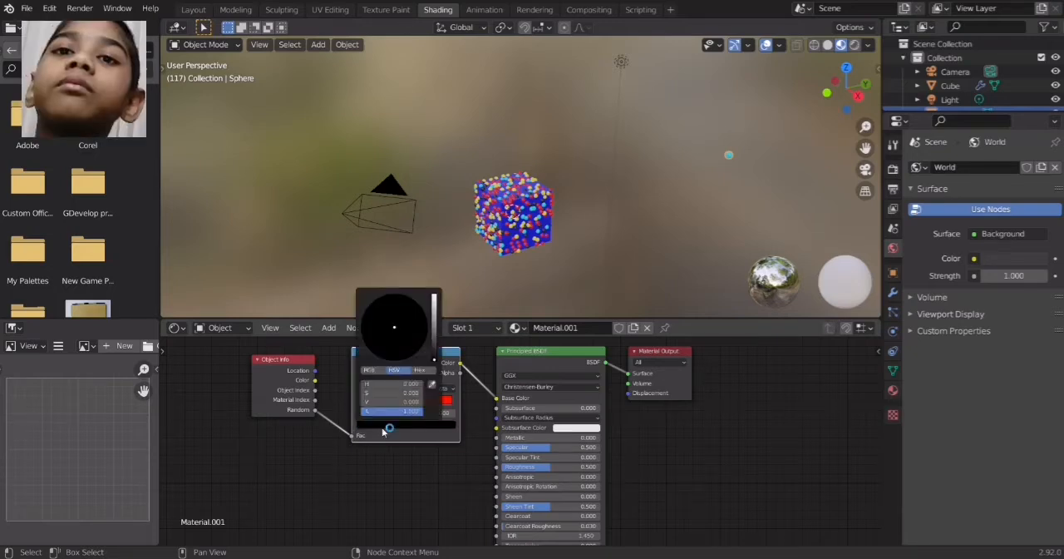
left_click(433, 300)
left_click_drag(433, 301, 433, 295)
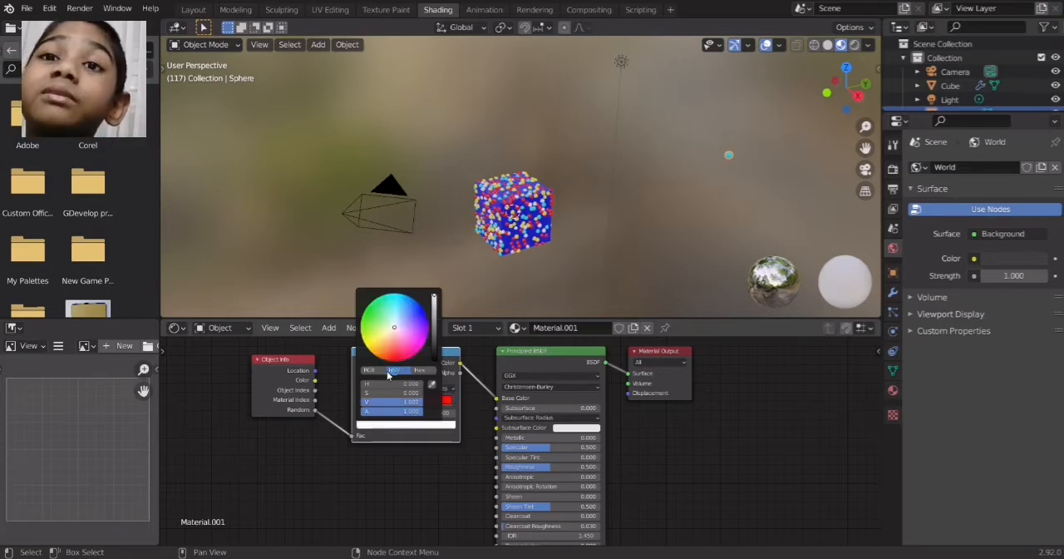
left_click(422, 349)
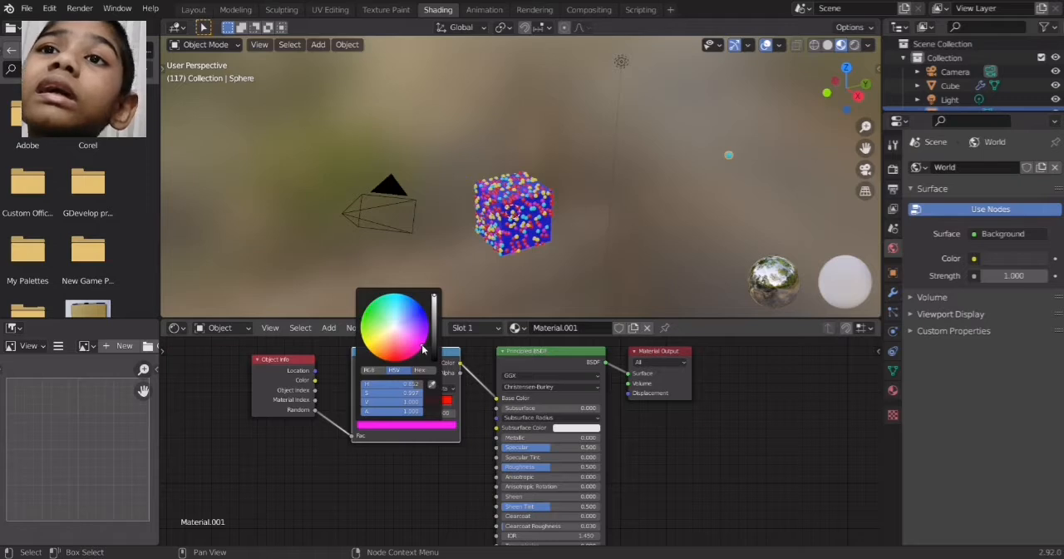
left_click_drag(421, 345, 408, 327)
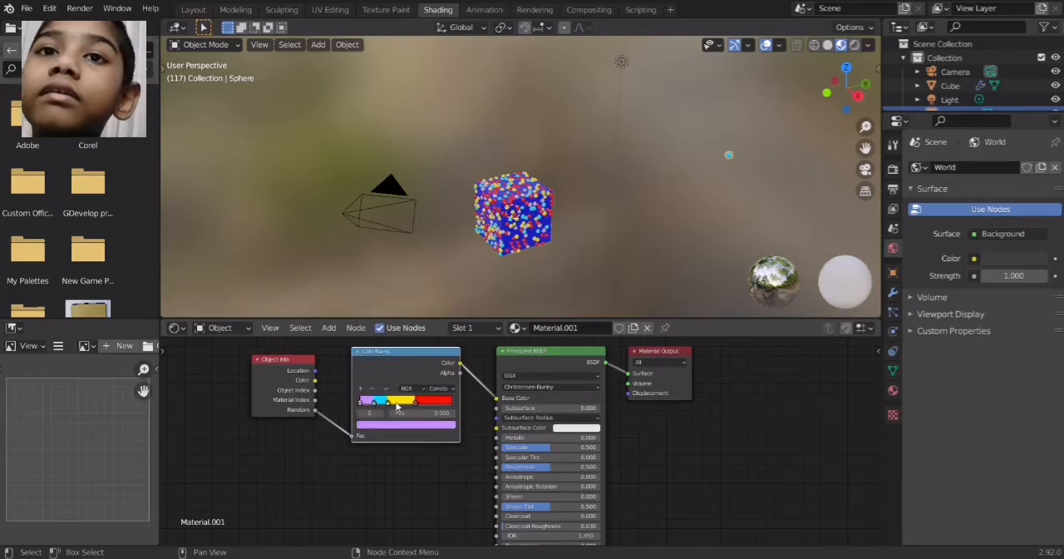
Delete the light purple stop, then rearrange the cyan and yellow stops with an additional cyan stop between them
left_click(370, 389)
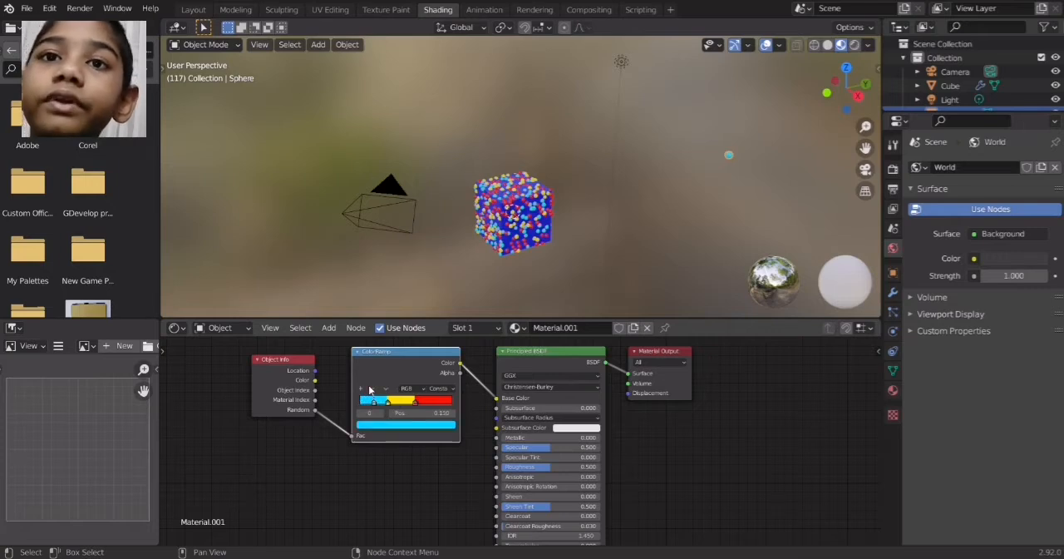
left_click_drag(372, 405, 359, 406)
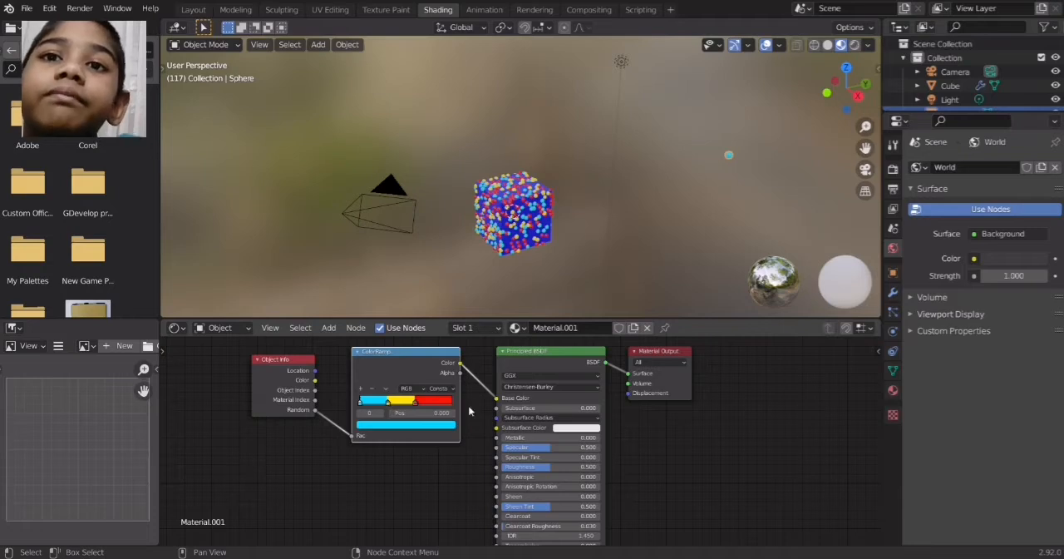
left_click_drag(362, 405, 398, 405)
left_click(371, 403)
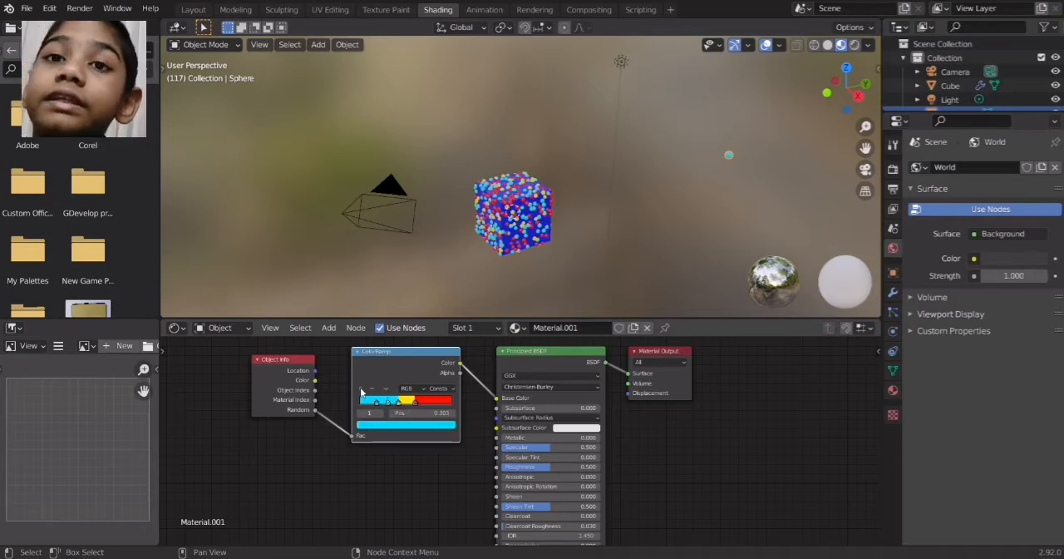
Color the second cyan stop green and move it to about 0.234, with the remaining cyan stop shifted toward the ramp's start
left_click(389, 430)
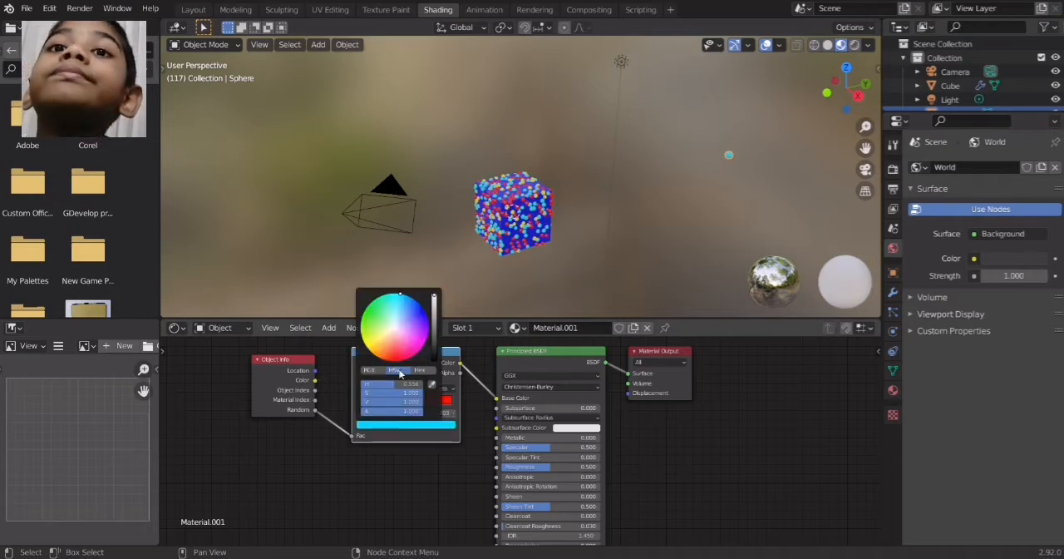
left_click(363, 316)
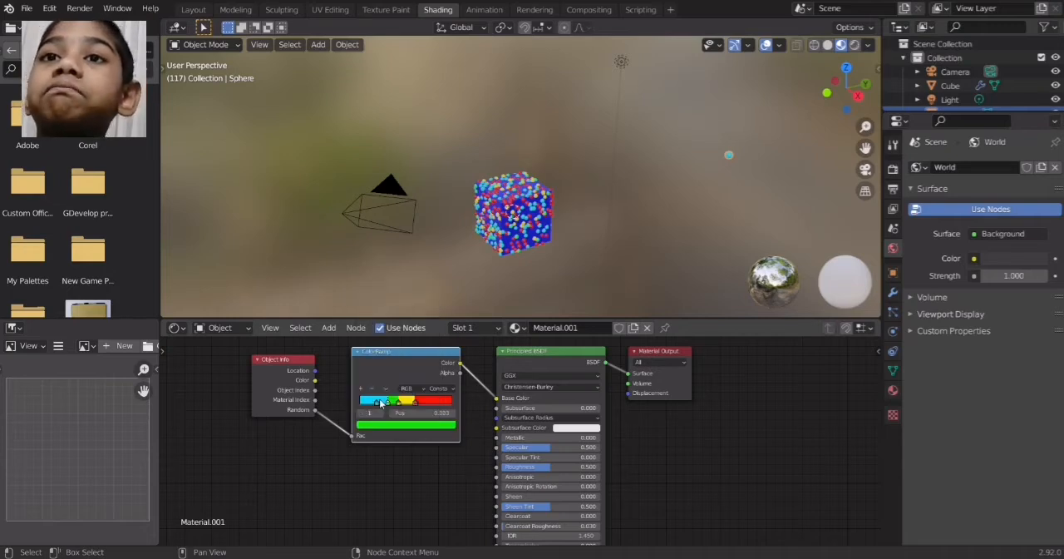
left_click(375, 403)
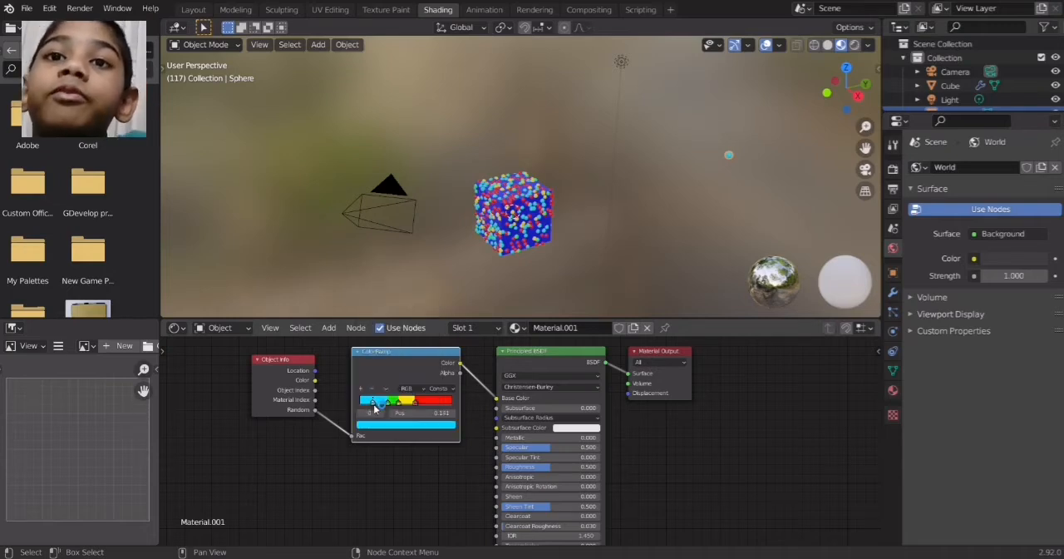
left_click_drag(387, 403, 383, 405)
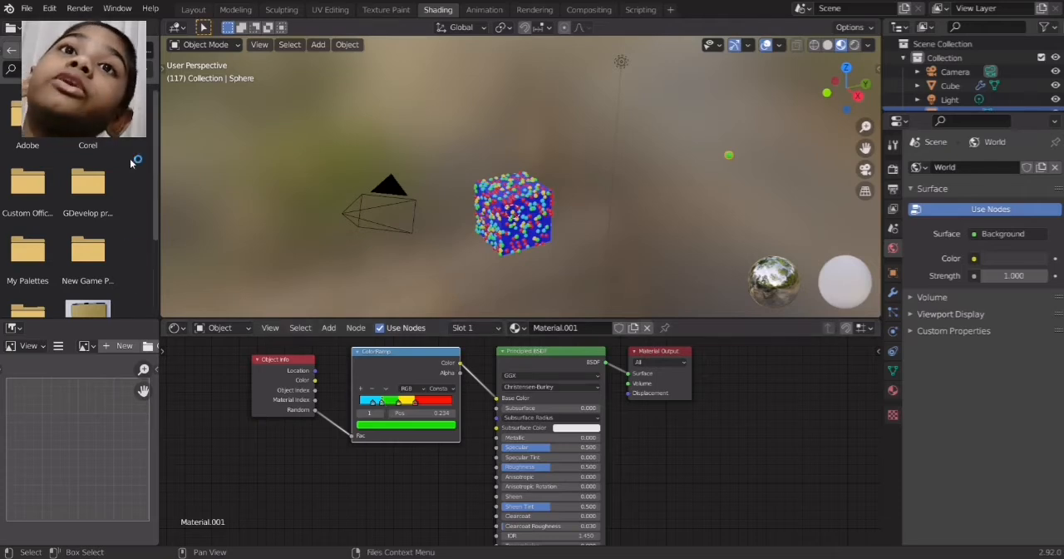
Switch to the Layout workspace and display the scene in Rendered viewport shading
left_click(193, 9)
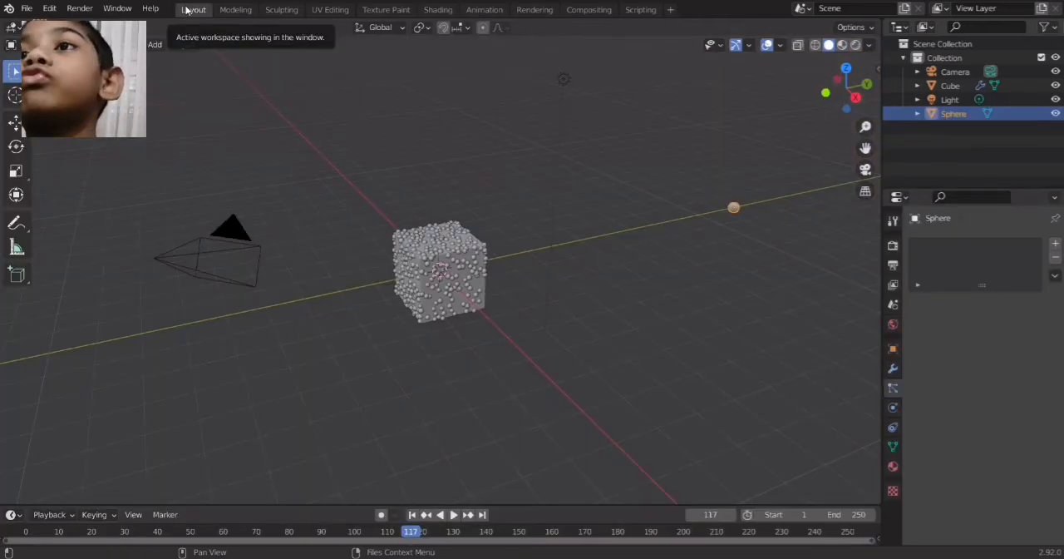
left_click(856, 46)
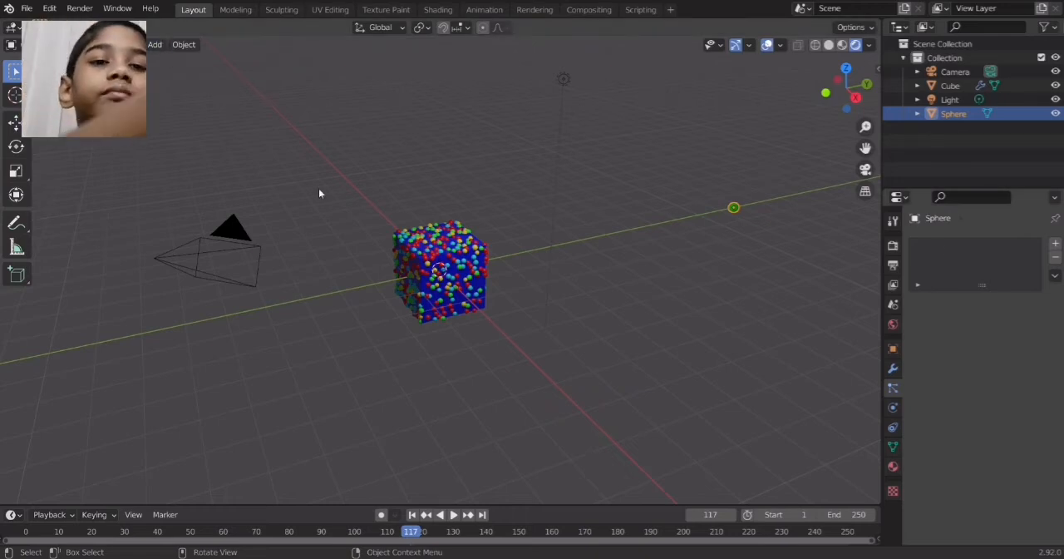
Add a plane mesh and move it straight down along Z to just below the cube
key("shift+a")
mouse_move(318, 189)
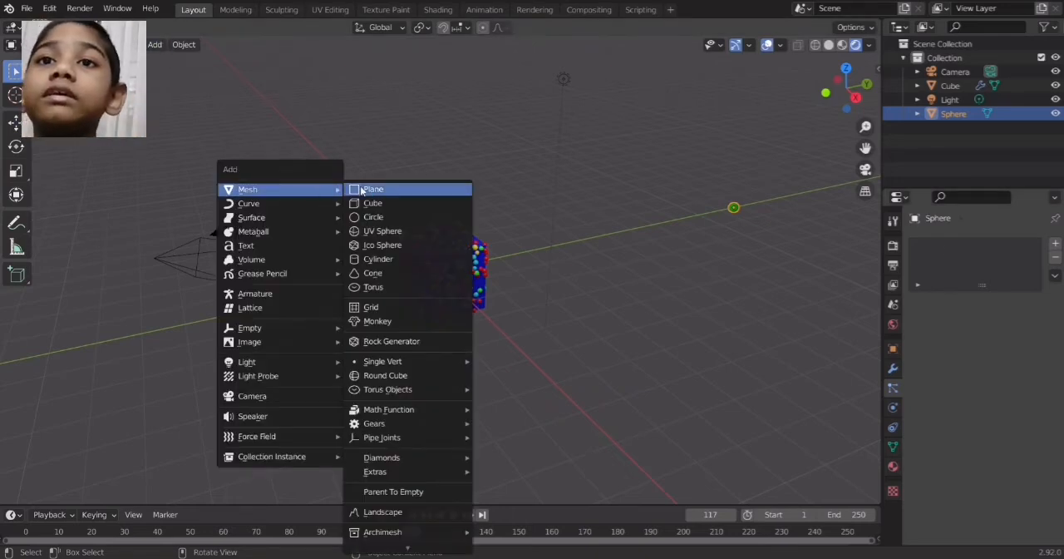
left_click(398, 189)
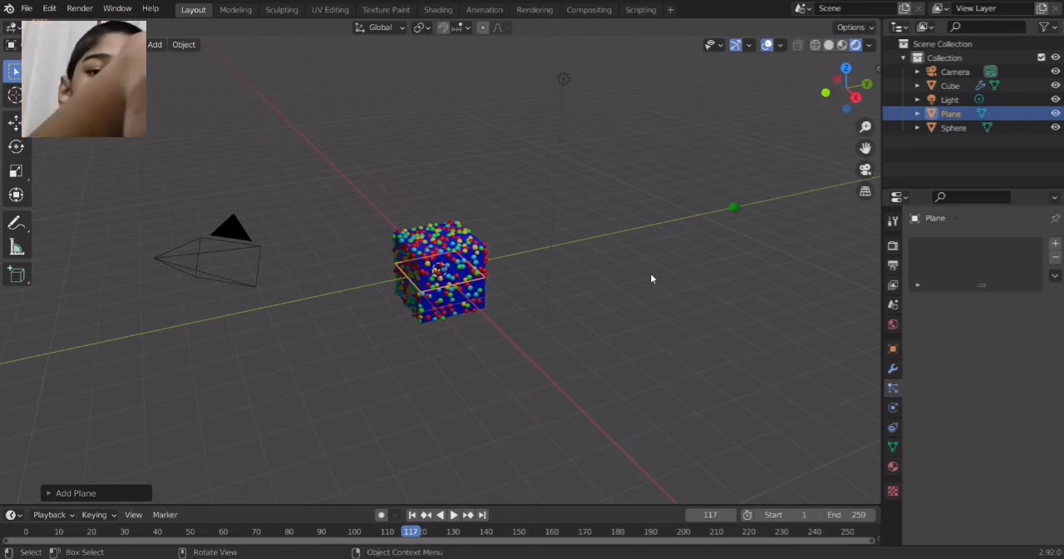
key("g")
key("z")
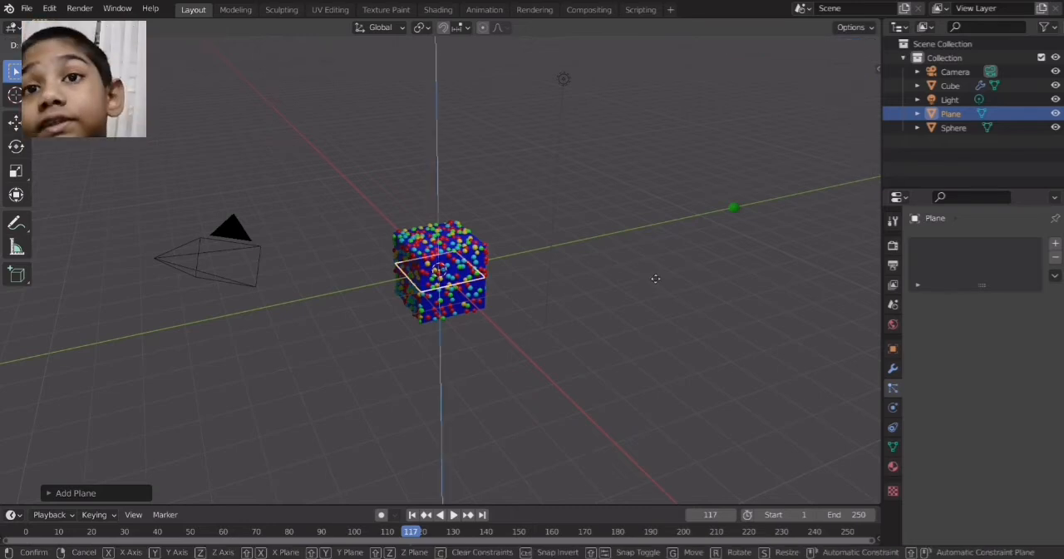
left_click(671, 340)
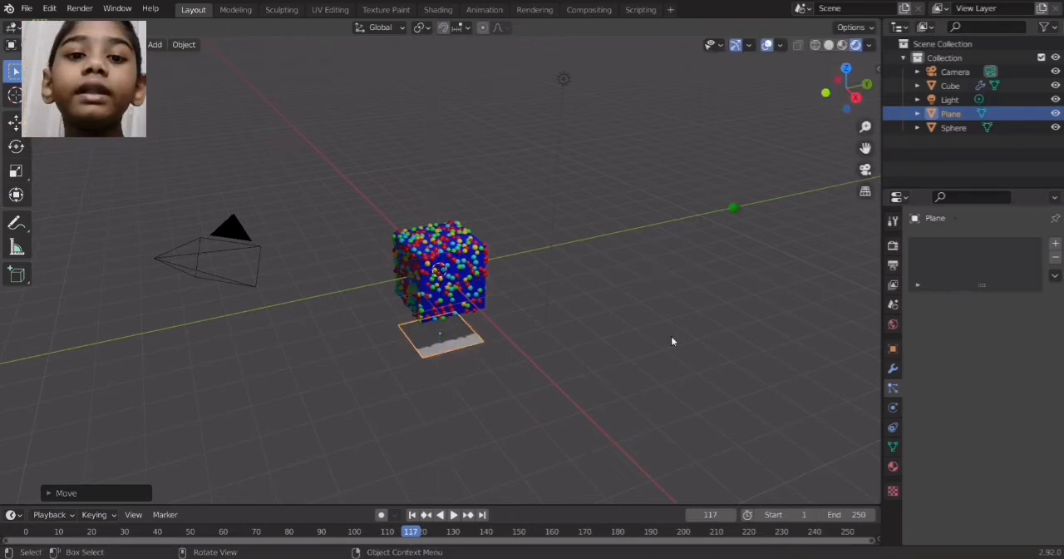
Scale the plane up into a large floor extending well beyond the cube and view the scene through the camera
key("s")
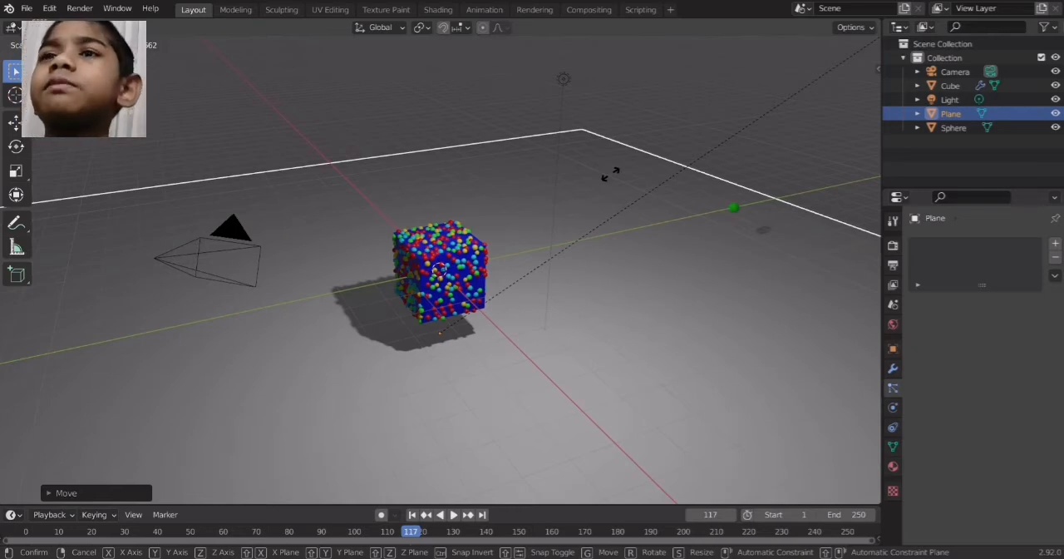
left_click(852, 485)
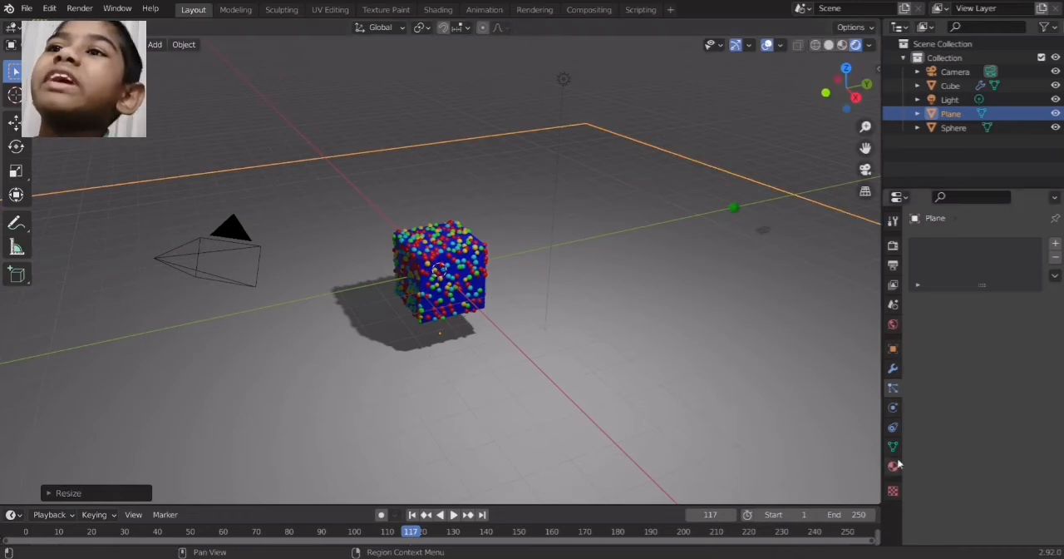
left_click(866, 170)
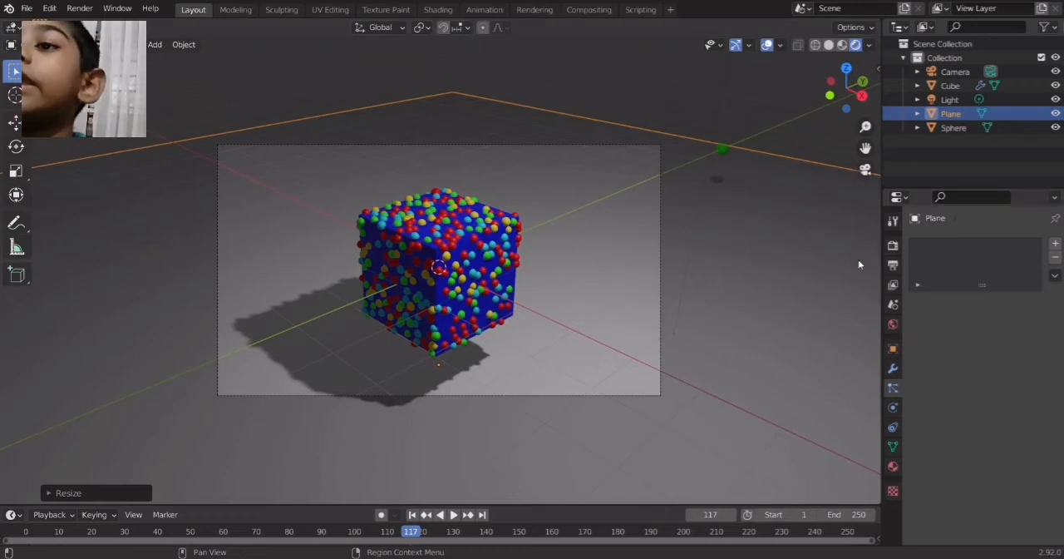
Give the plane a new material with a bright magenta-purple base color
left_click(893, 469)
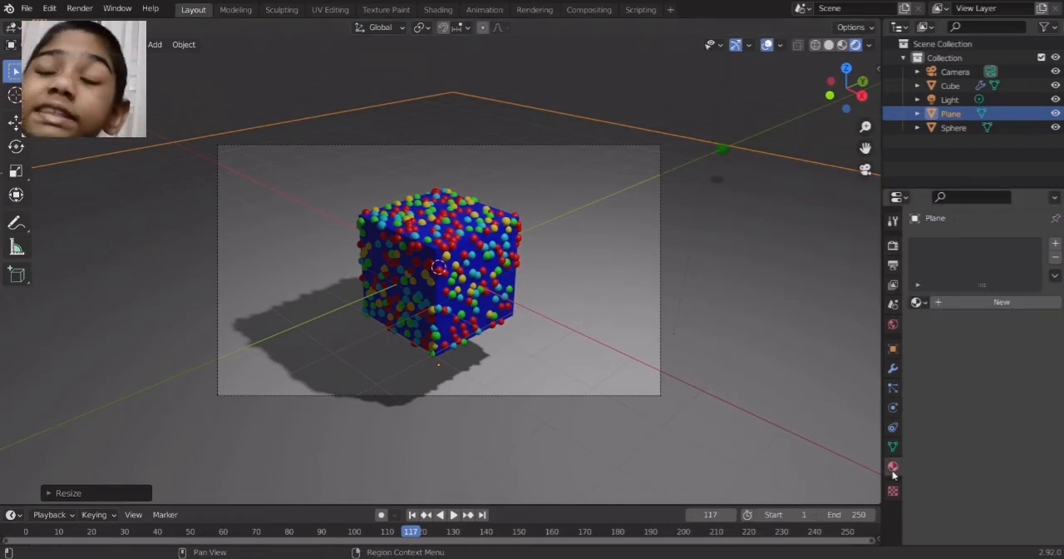
left_click(974, 304)
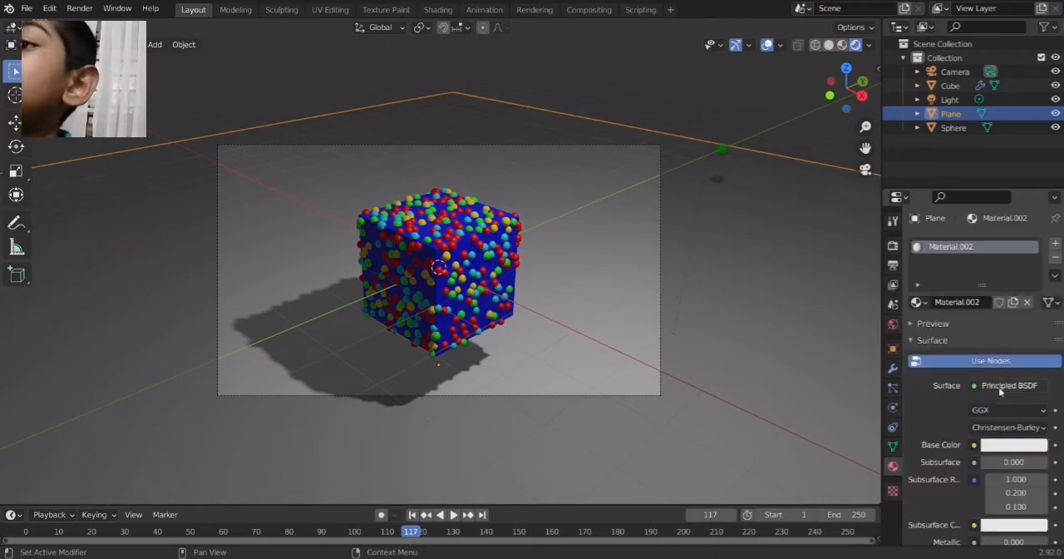
left_click(1019, 445)
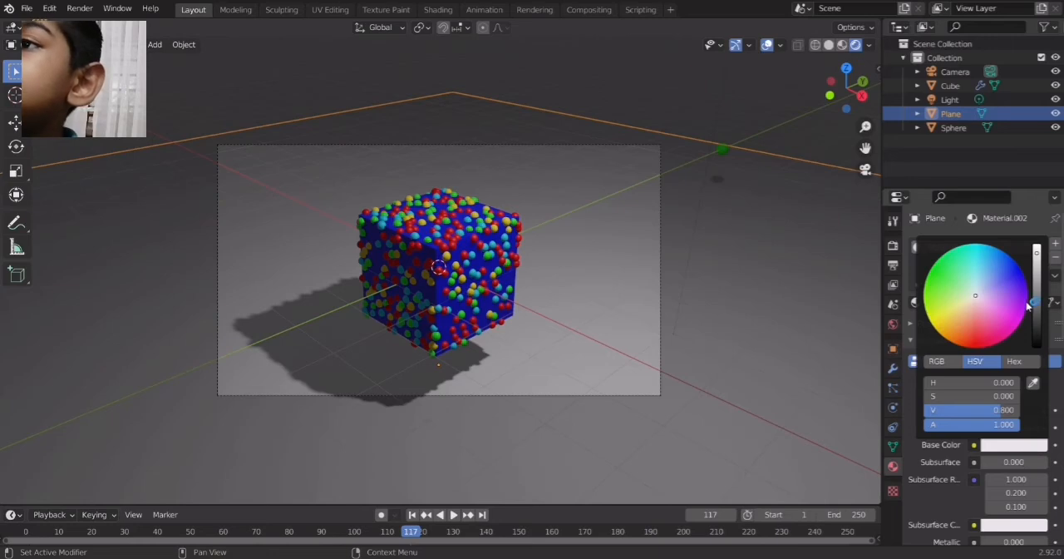
left_click(1021, 319)
left_click_drag(1023, 316, 1025, 313)
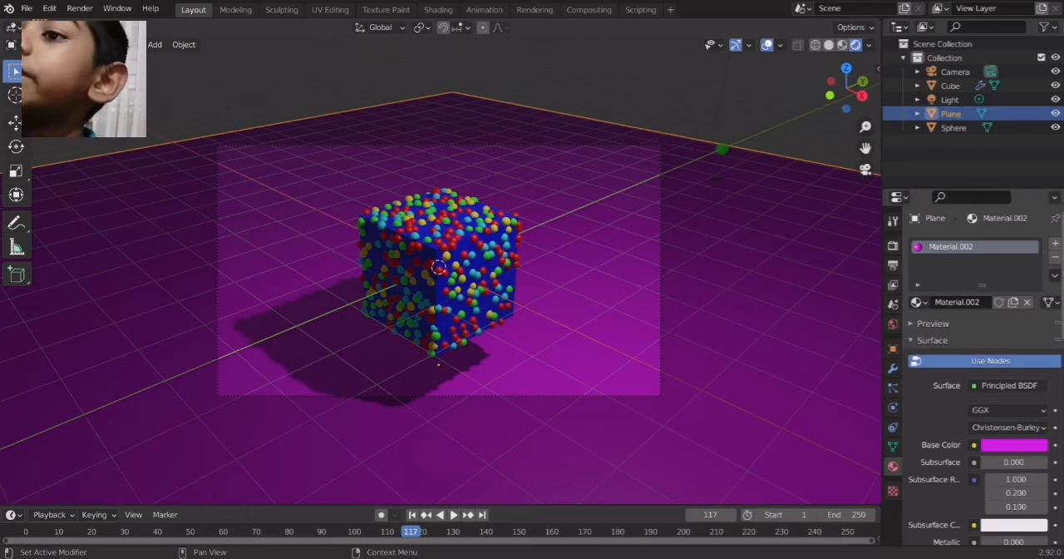
Set the plane material's Roughness to 0 and Metallic to 1
scroll(1031, 395, "down", 5)
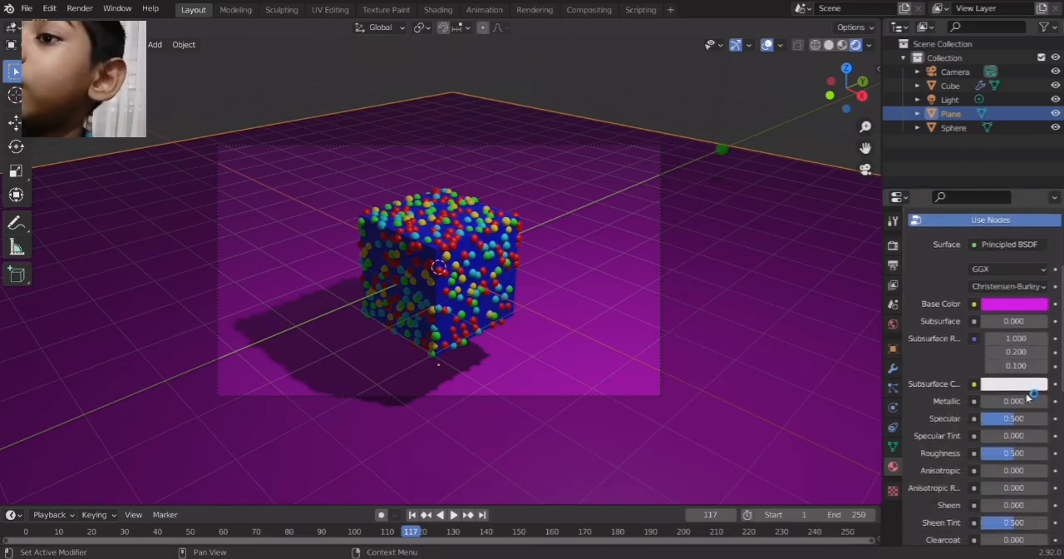
left_click_drag(1022, 453, 985, 453)
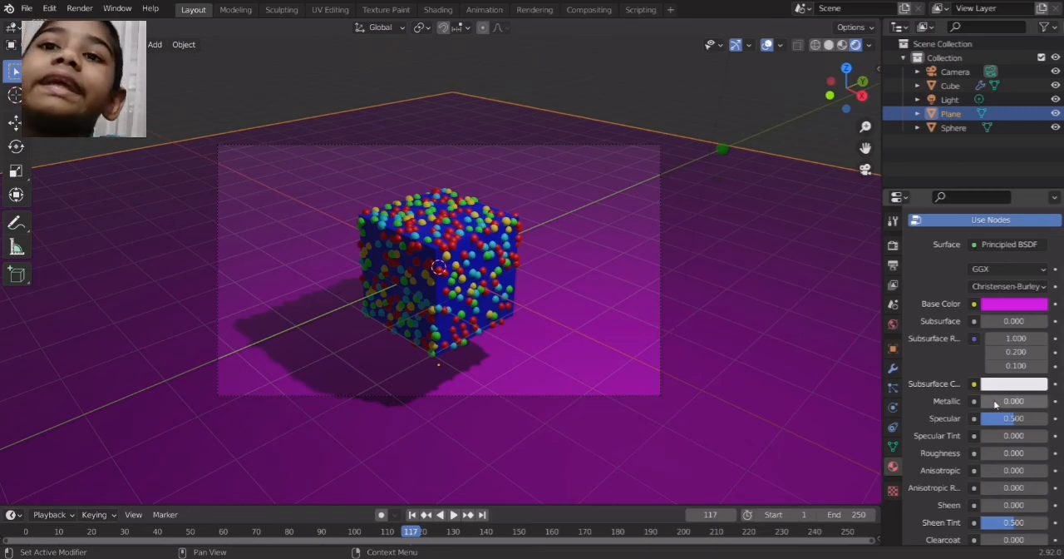
left_click_drag(995, 403, 1049, 403)
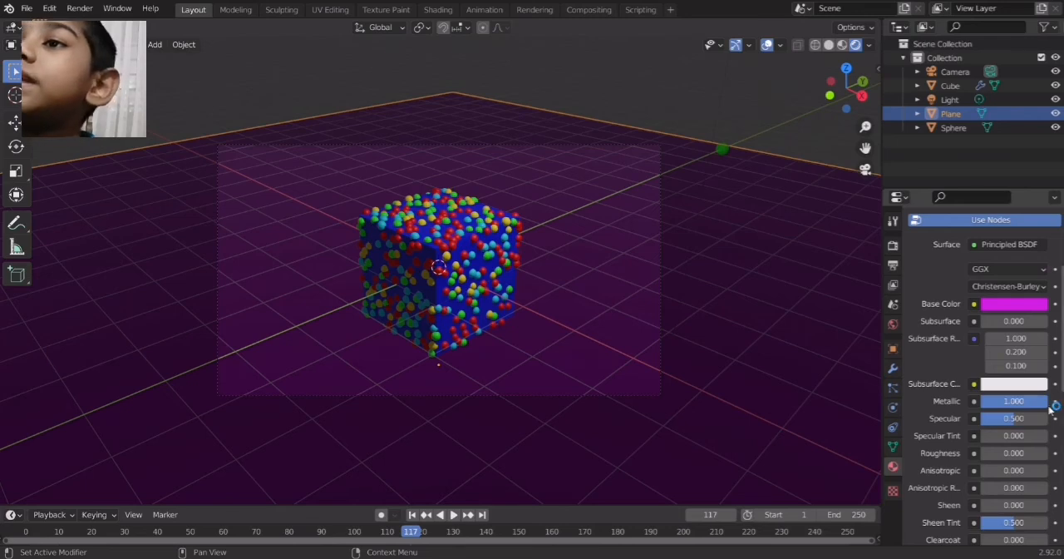
Switch the render engine to Cycles and set its device to GPU Compute
left_click(893, 246)
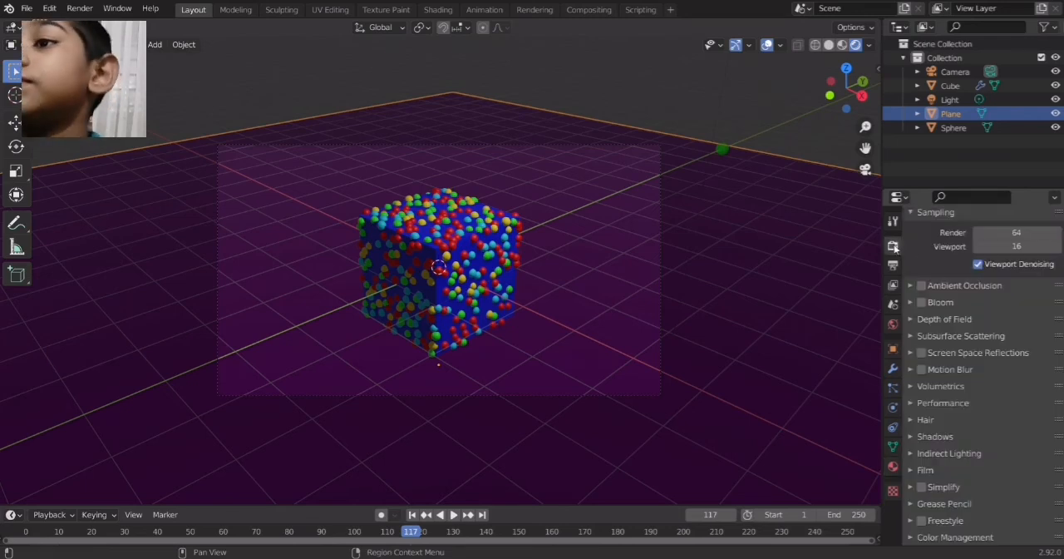
scroll(1018, 241, "up", 2)
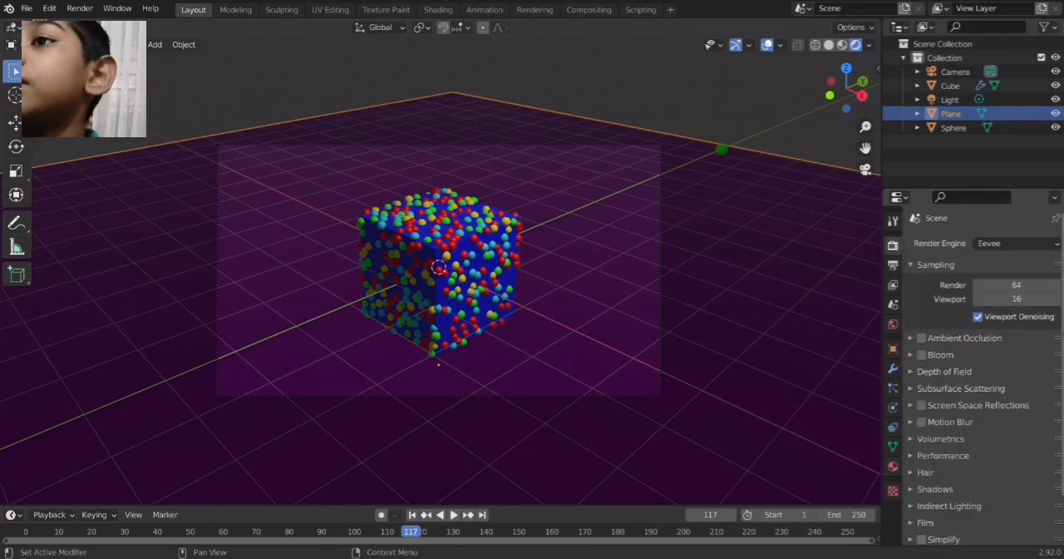
left_click(1020, 244)
left_click(1015, 291)
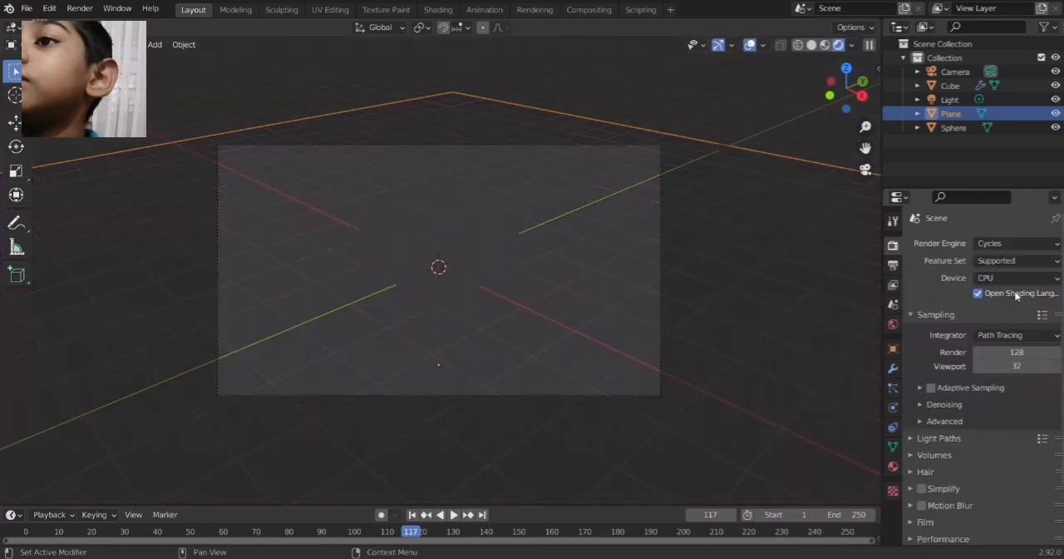
left_click(1017, 278)
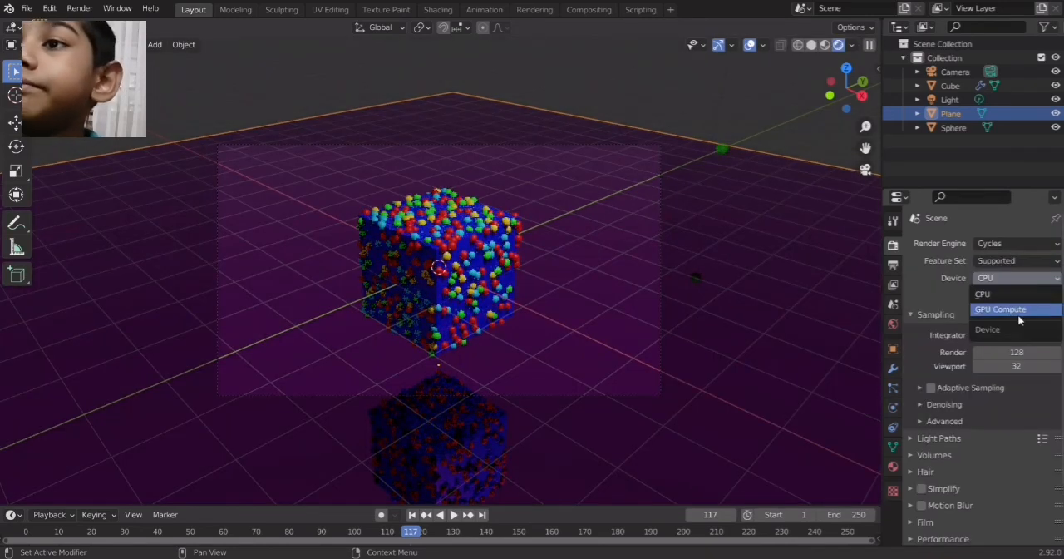
left_click(1018, 312)
Compare the floor's look with the plane material's Metallic at 0, then restore it to 1
left_click(893, 467)
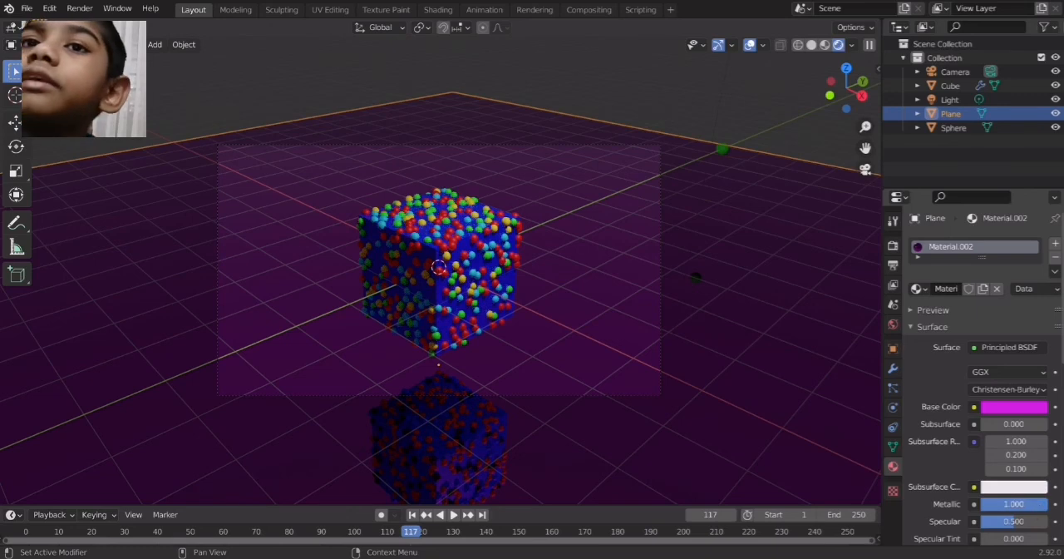
left_click_drag(1033, 508, 982, 509)
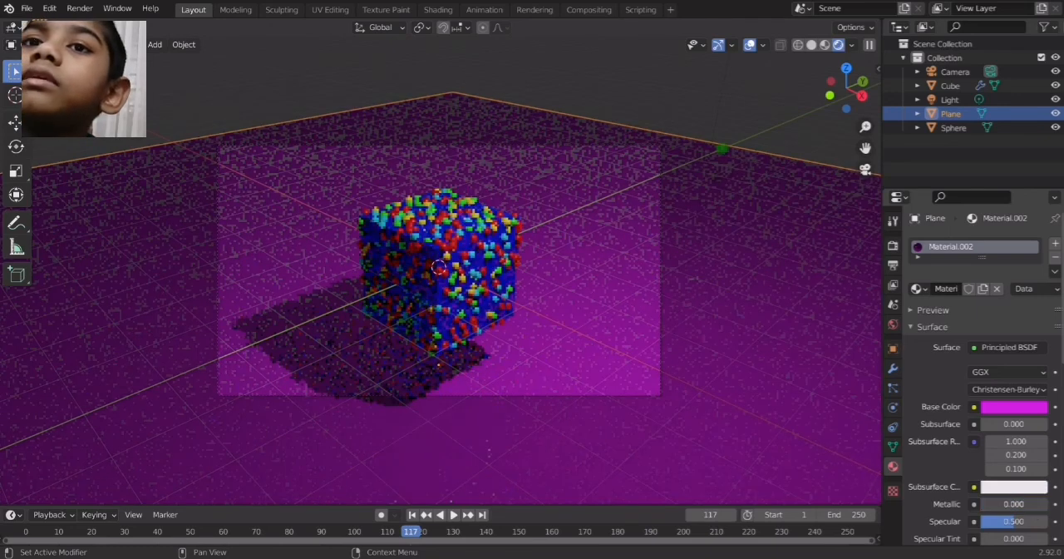
left_click(974, 503)
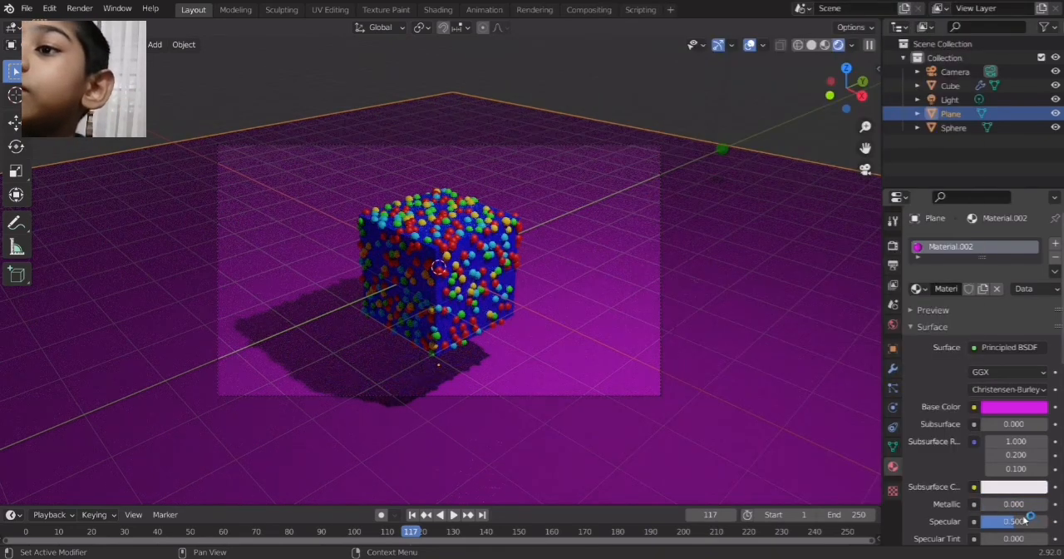
left_click_drag(1012, 505, 1053, 505)
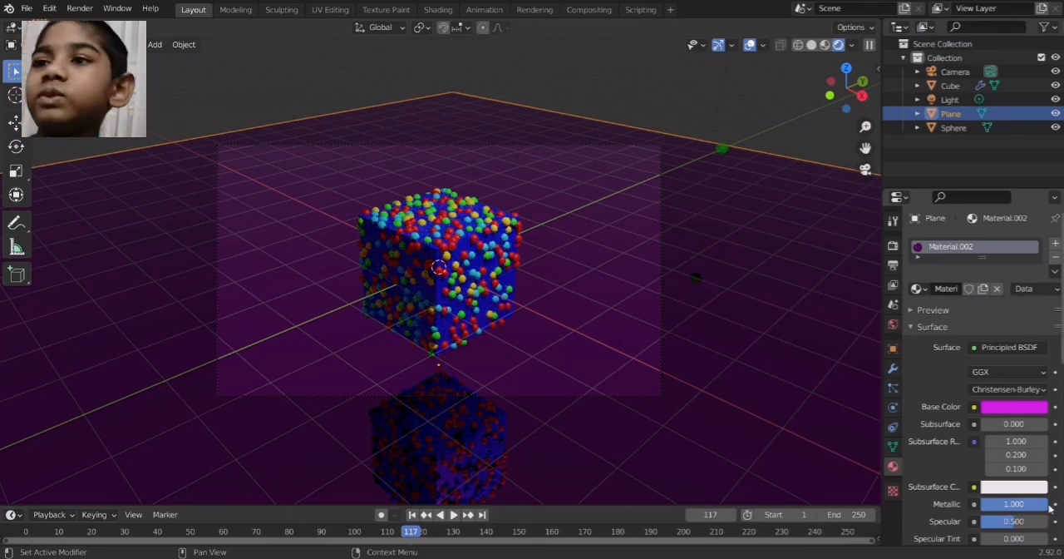
Shift the plane material's base color to a pinker magenta
left_click(1015, 411)
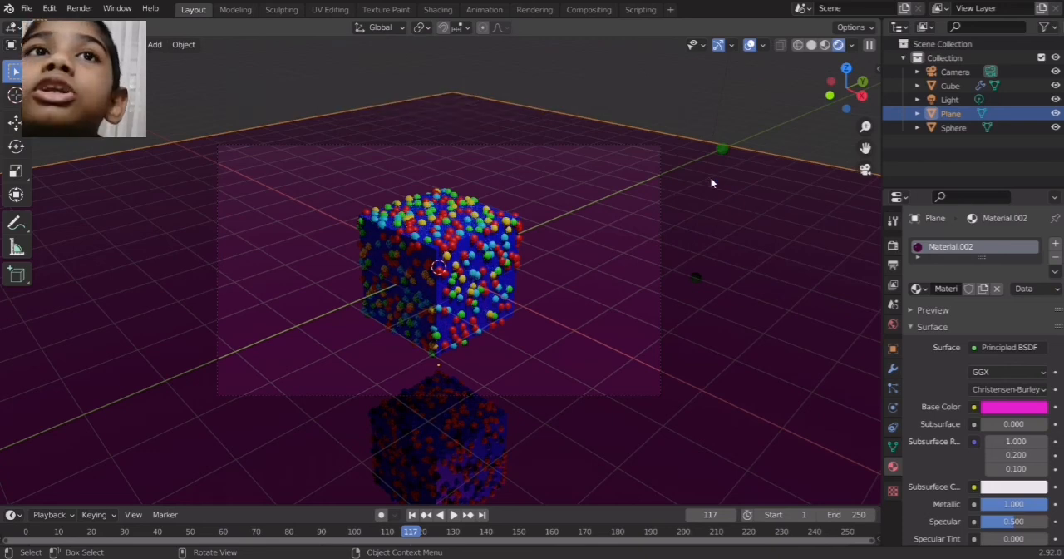
Start rendering the scene from the camera view
left_click(80, 11)
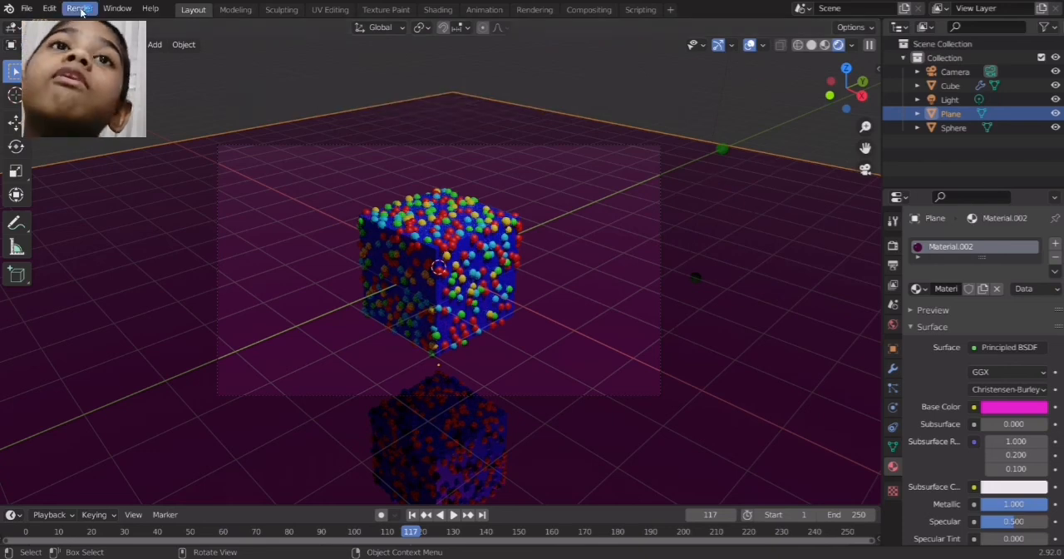